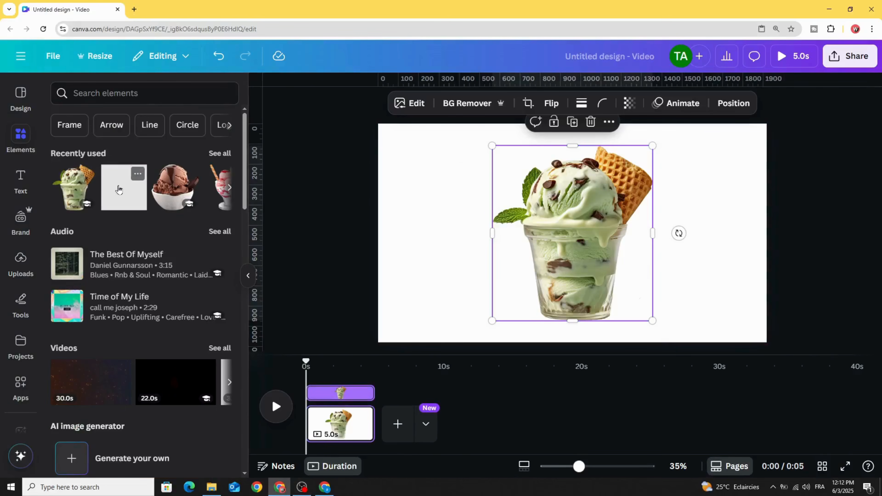
# Shrink the mint ice cream image to about half its size and place it in the page's lower-left corner
pyautogui.moveTo(577, 241); pyautogui.dragTo(481, 248)
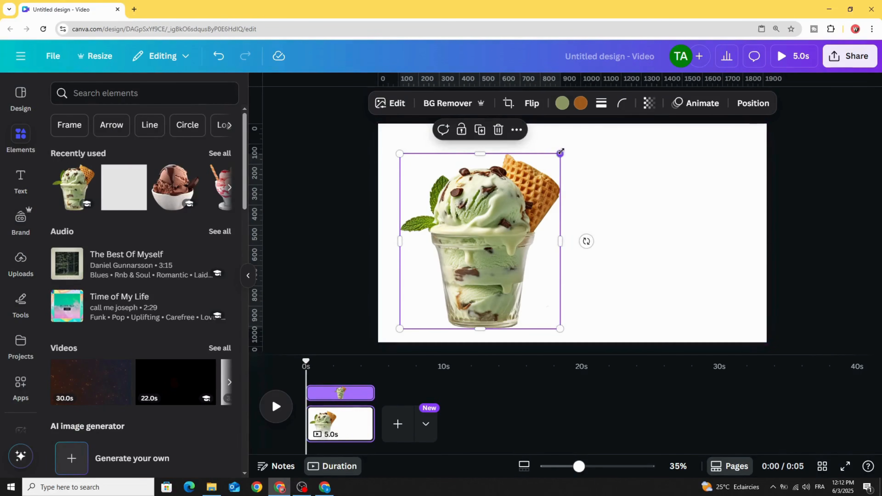
pyautogui.moveTo(563, 152); pyautogui.dragTo(490, 259)
pyautogui.moveTo(445, 301); pyautogui.dragTo(438, 297)
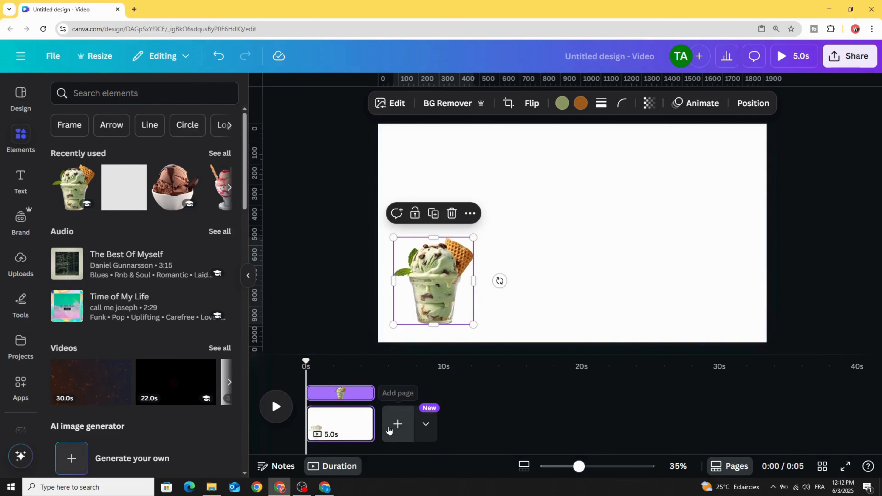
# Add a blank second page and paste a copy of the first page's ice cream image onto it
pyautogui.click(398, 425)
pyautogui.click(332, 417)
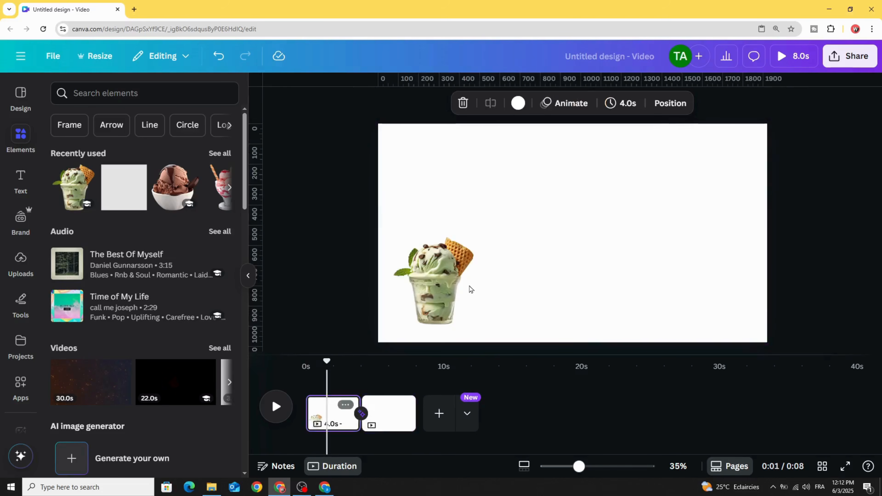
pyautogui.click(462, 285)
pyautogui.rightClick(431, 278)
pyautogui.click(467, 118)
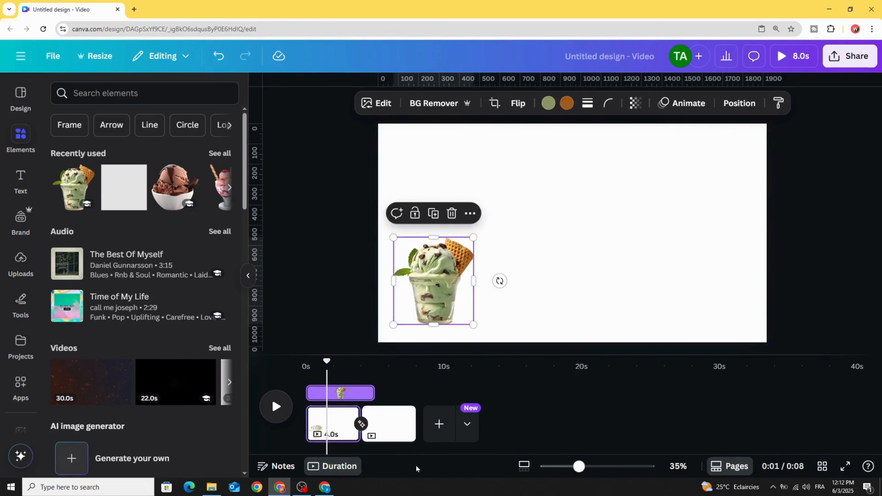
pyautogui.click(389, 424)
pyautogui.rightClick(427, 252)
pyautogui.click(481, 302)
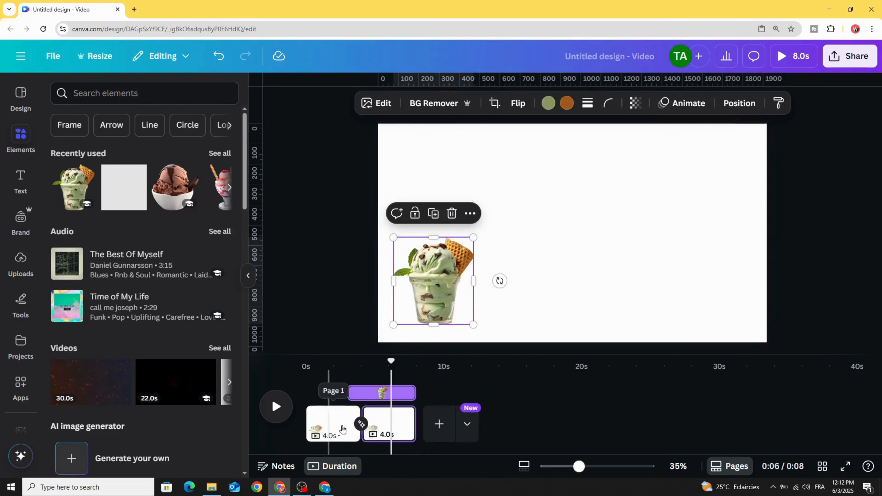
# Delete the second page
pyautogui.click(402, 415)
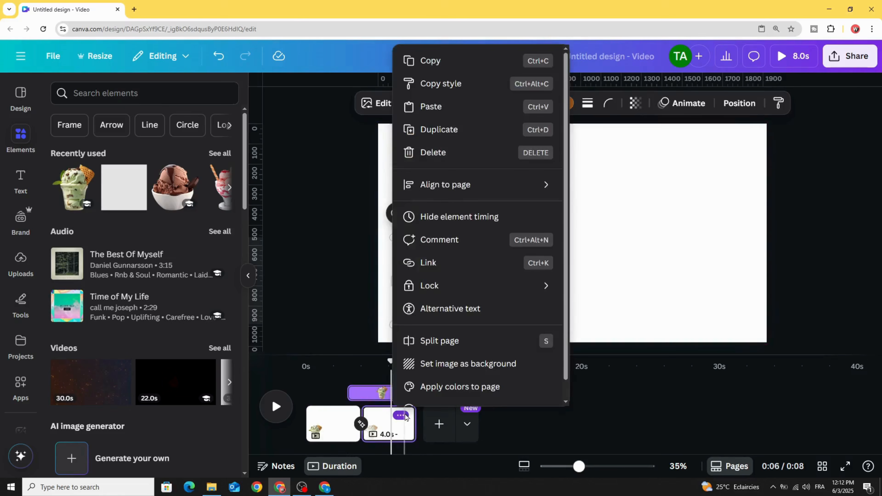
pyautogui.press('Delete')
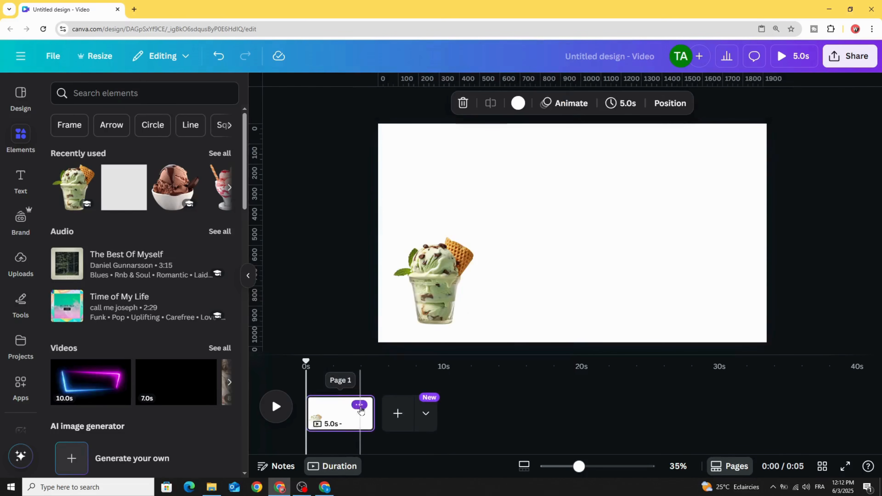
# Duplicate the first page and move the ice cream on the copy to the page's lower-right corner
pyautogui.click(359, 405)
pyautogui.click(405, 215)
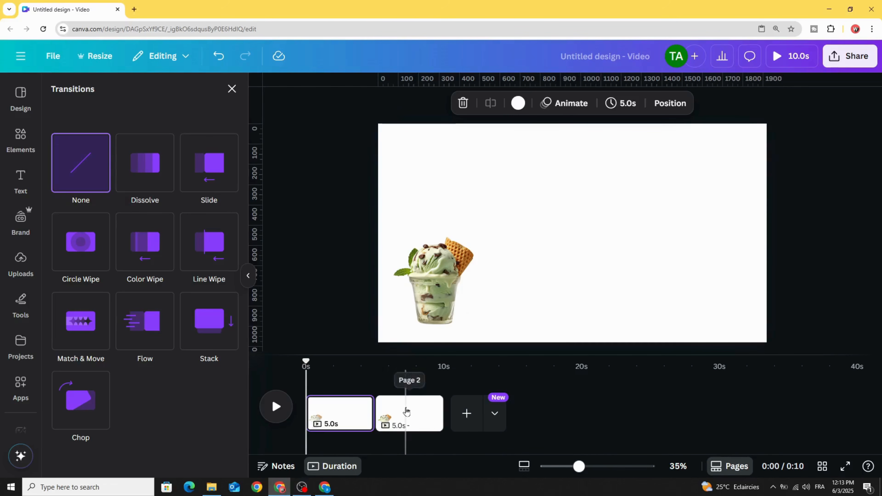
pyautogui.click(407, 412)
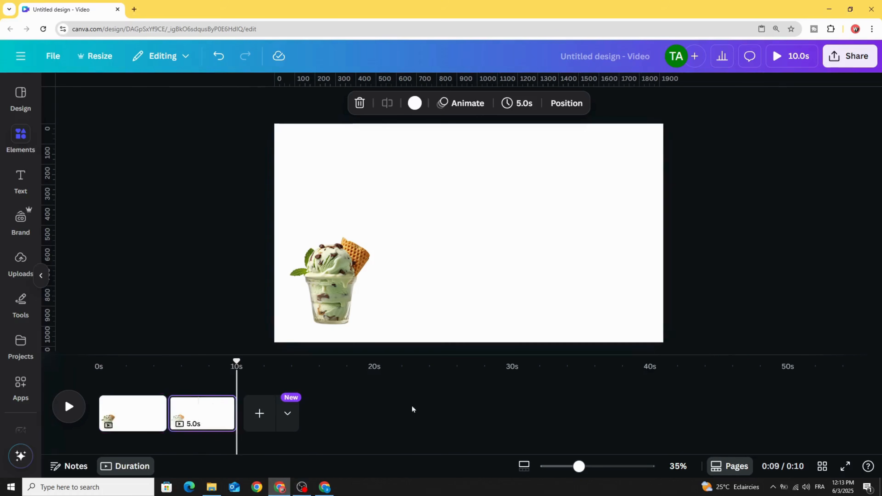
pyautogui.click(430, 291)
pyautogui.moveTo(430, 290); pyautogui.dragTo(707, 288)
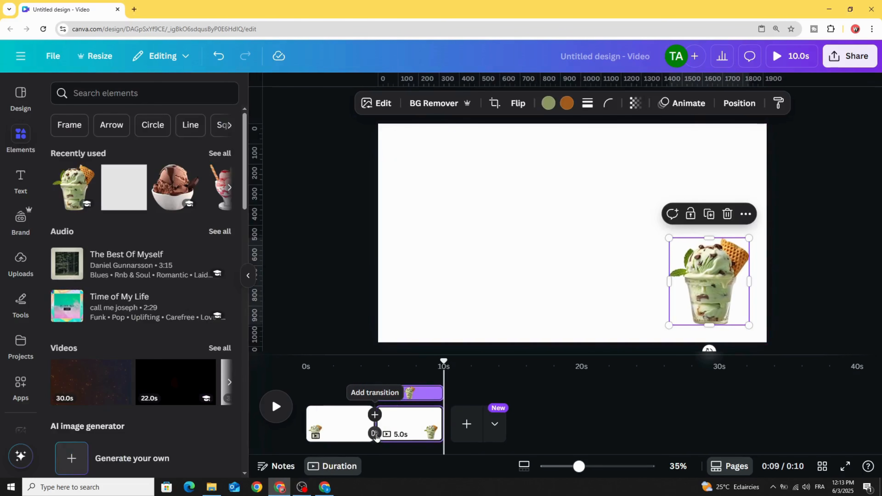
# Apply the Match & Move transition between the two pages with a duration of 2 seconds
pyautogui.click(374, 432)
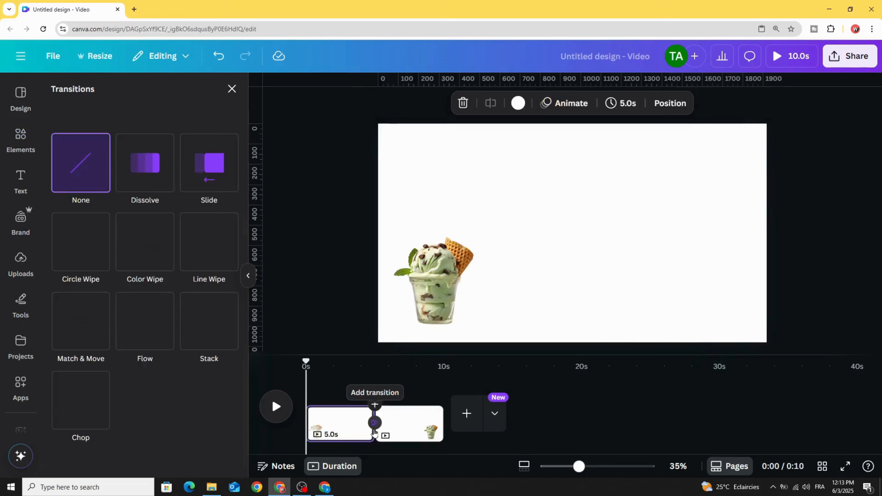
pyautogui.click(83, 321)
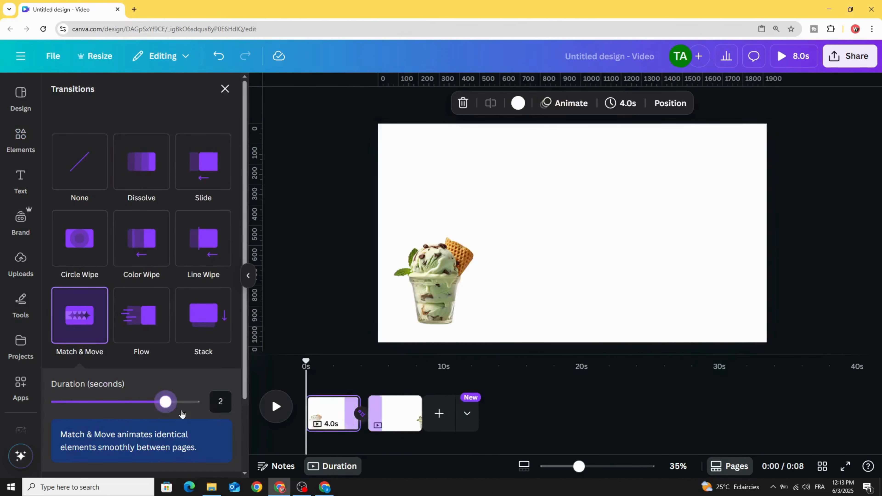
pyautogui.click(334, 391)
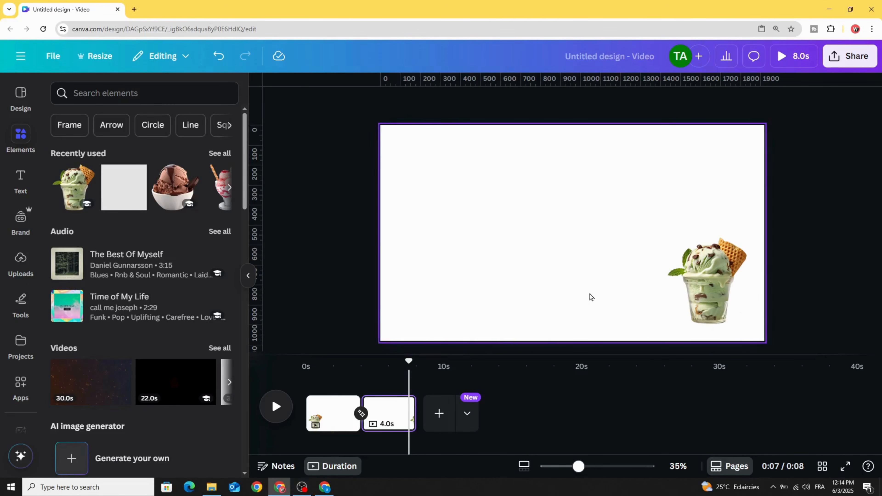
# Enlarge the second page's ice cream to nearly the full page height, and play the animation from the first page
pyautogui.click(716, 280)
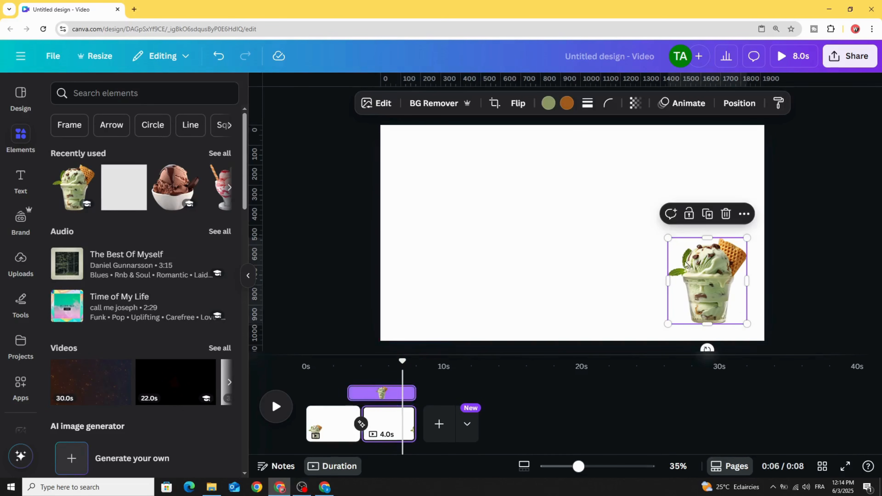
pyautogui.moveTo(668, 237); pyautogui.dragTo(618, 183)
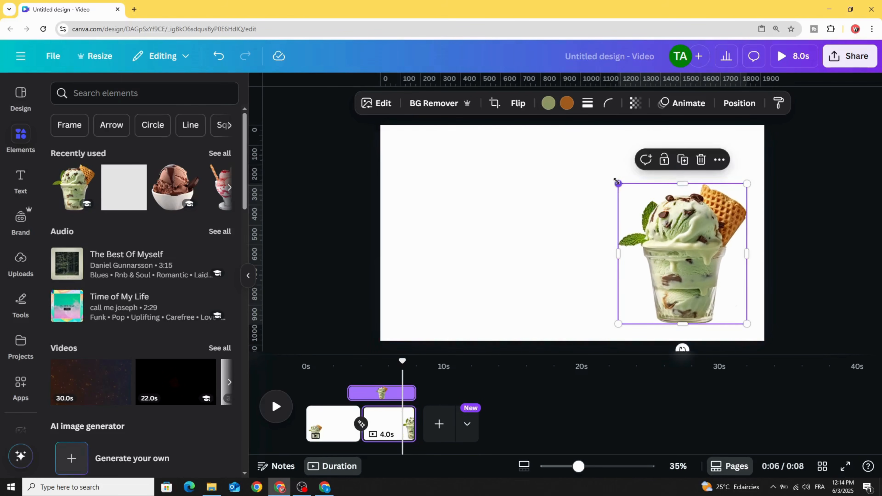
pyautogui.moveTo(748, 184); pyautogui.dragTo(733, 194)
pyautogui.moveTo(618, 324); pyautogui.dragTo(611, 332)
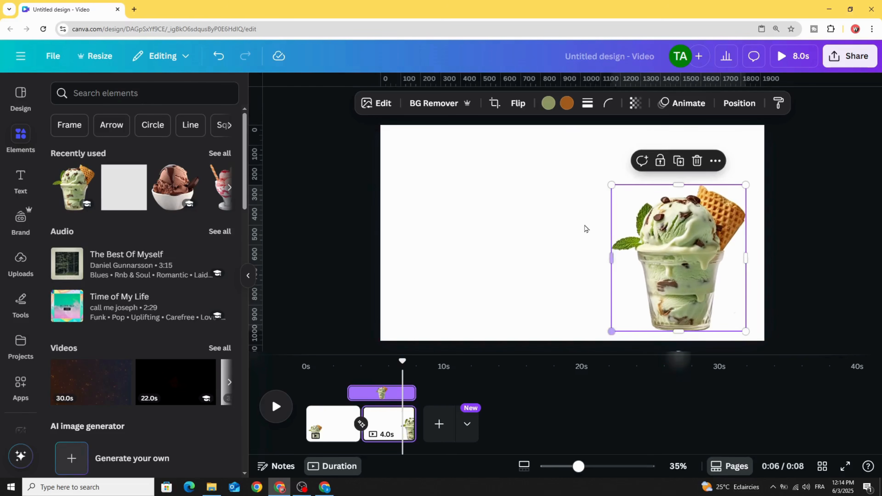
pyautogui.moveTo(612, 185); pyautogui.dragTo(569, 139)
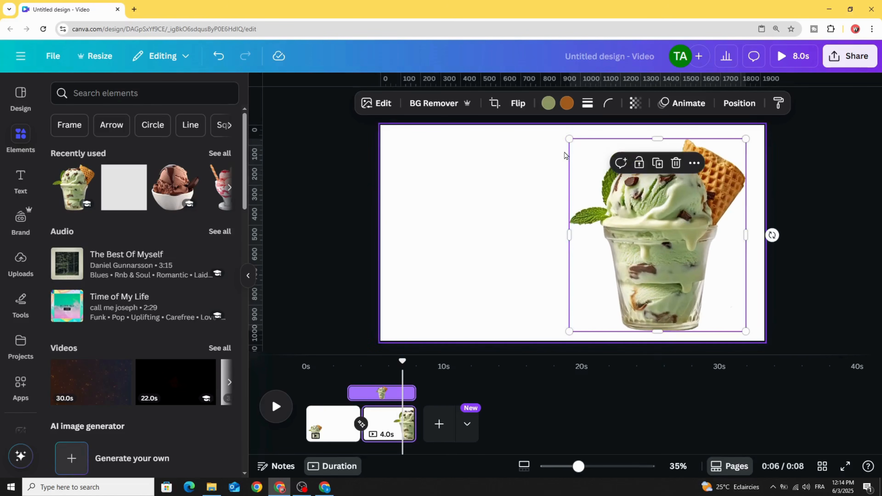
pyautogui.moveTo(402, 358); pyautogui.dragTo(342, 358)
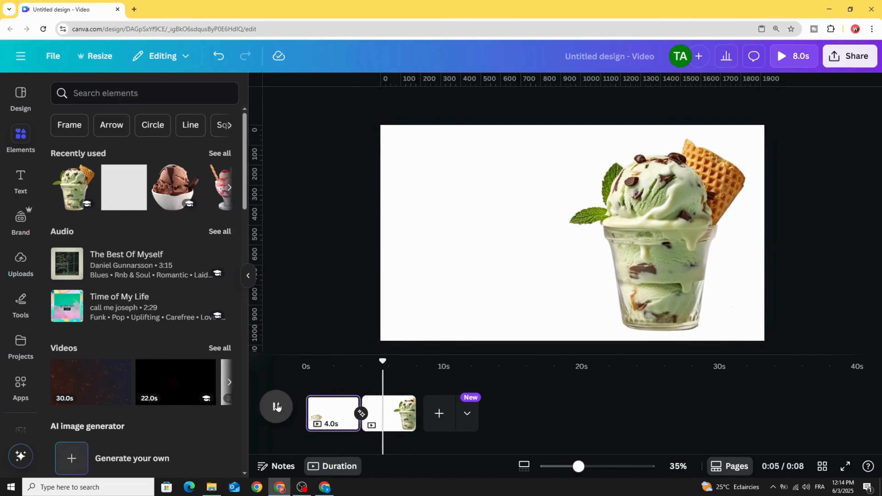
pyautogui.click(277, 406)
# Rotate the second page's ice cream to 45° and play the transition from the first page
pyautogui.click(641, 282)
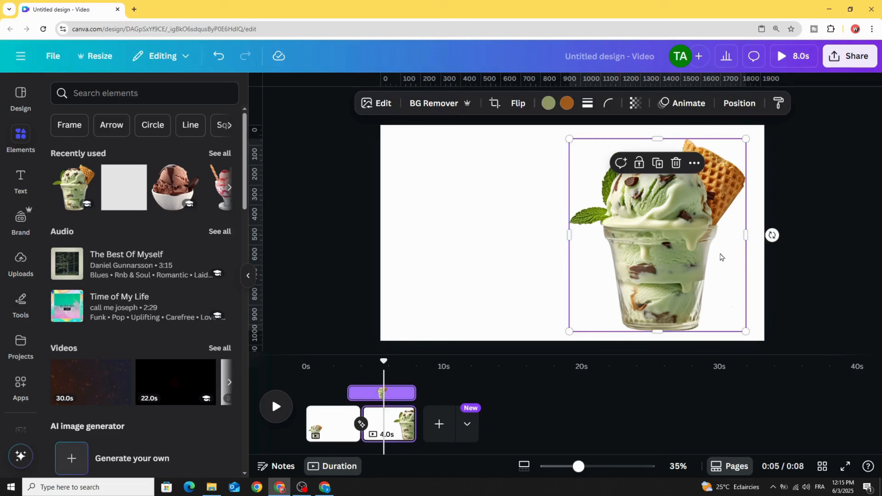
pyautogui.moveTo(773, 235); pyautogui.dragTo(739, 318)
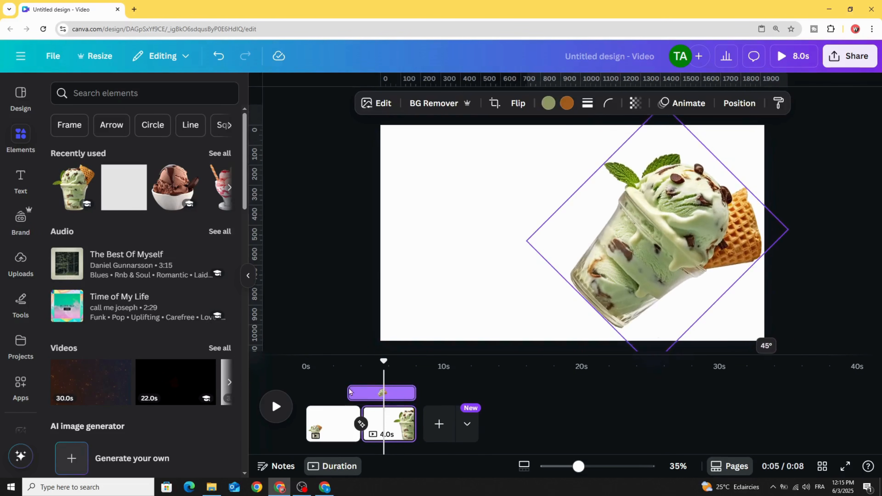
pyautogui.moveTo(382, 364); pyautogui.dragTo(348, 370)
pyautogui.click(274, 406)
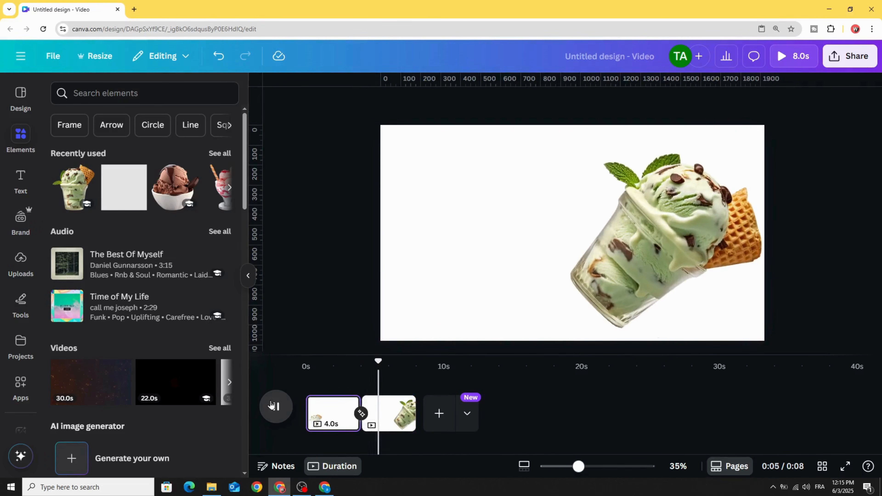
pyautogui.click(277, 406)
# Set the transparency of the first page's ice cream to 0 and play the animation
pyautogui.click(330, 414)
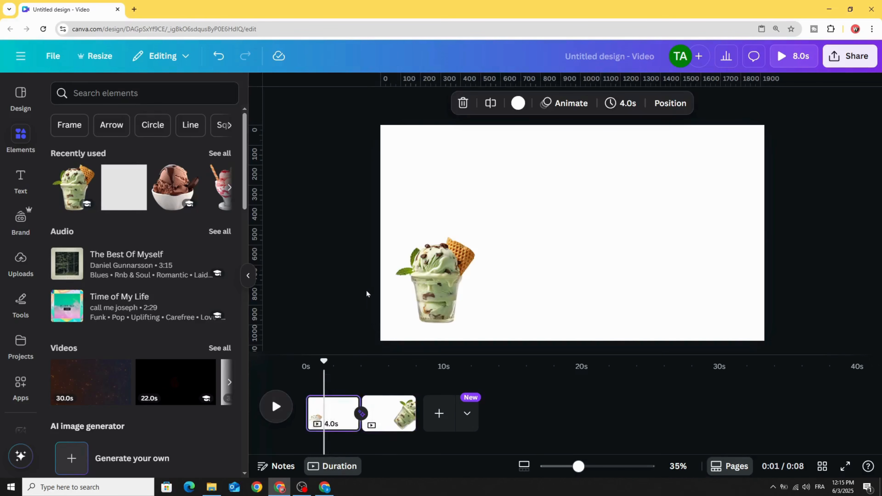
pyautogui.click(414, 293)
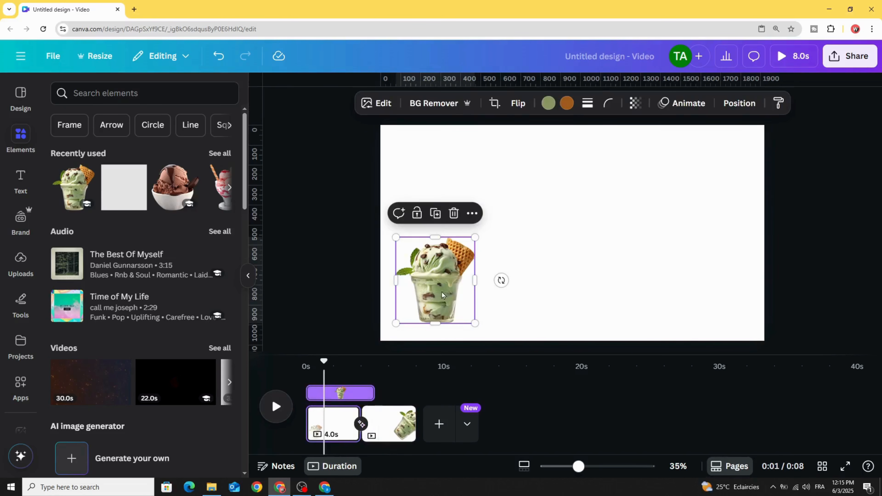
pyautogui.click(635, 104)
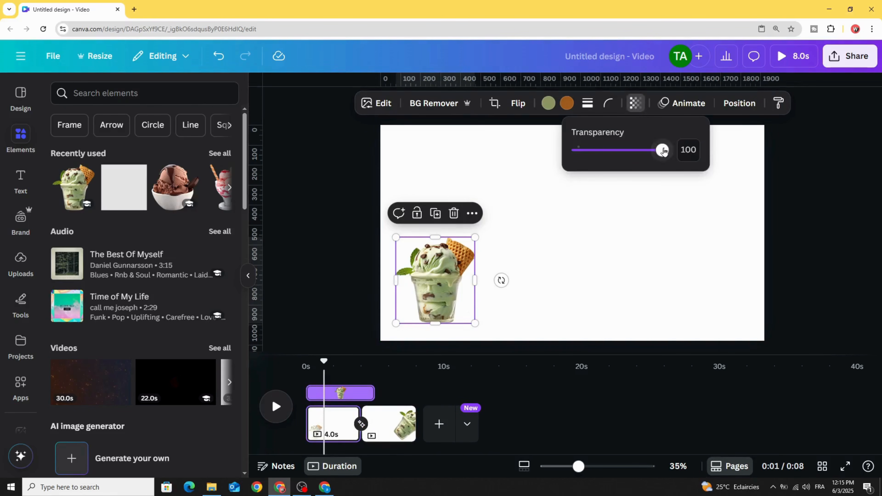
pyautogui.moveTo(664, 150); pyautogui.dragTo(547, 178)
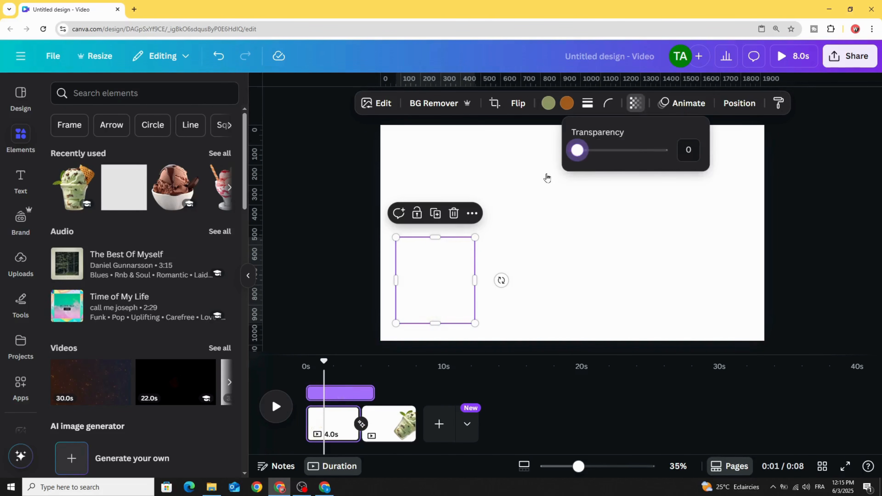
pyautogui.click(277, 413)
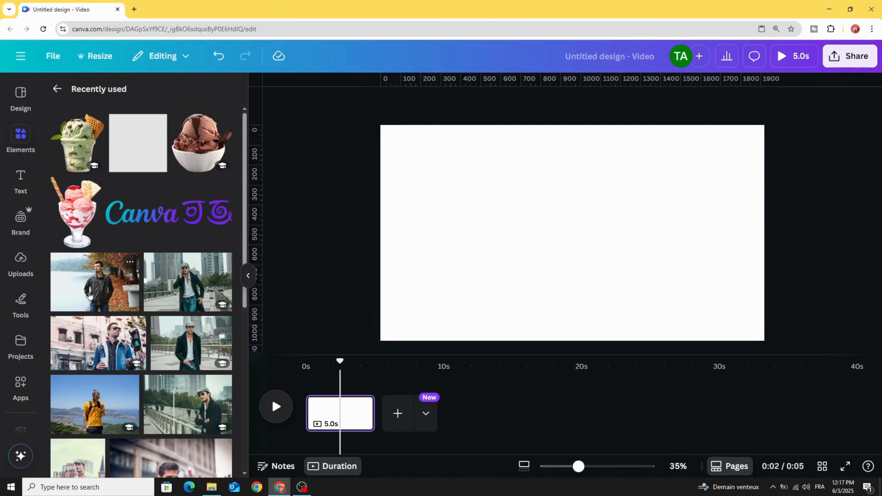
# Add the photo of the man in the black leather jacket by the lake to the blank page and remove its background
pyautogui.click(92, 296)
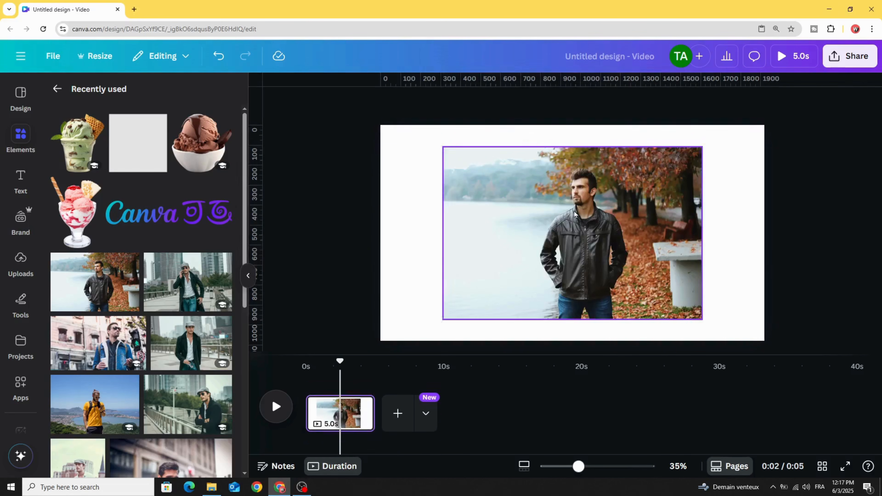
pyautogui.moveTo(593, 213); pyautogui.dragTo(595, 217)
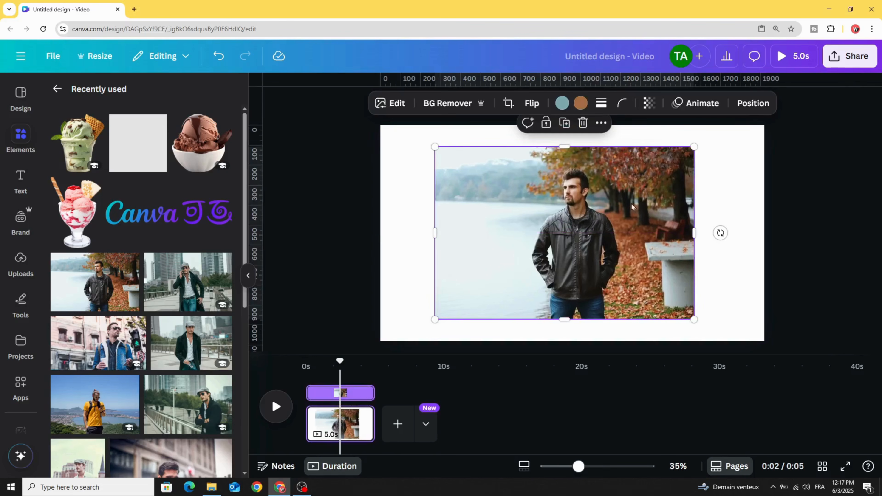
pyautogui.click(442, 103)
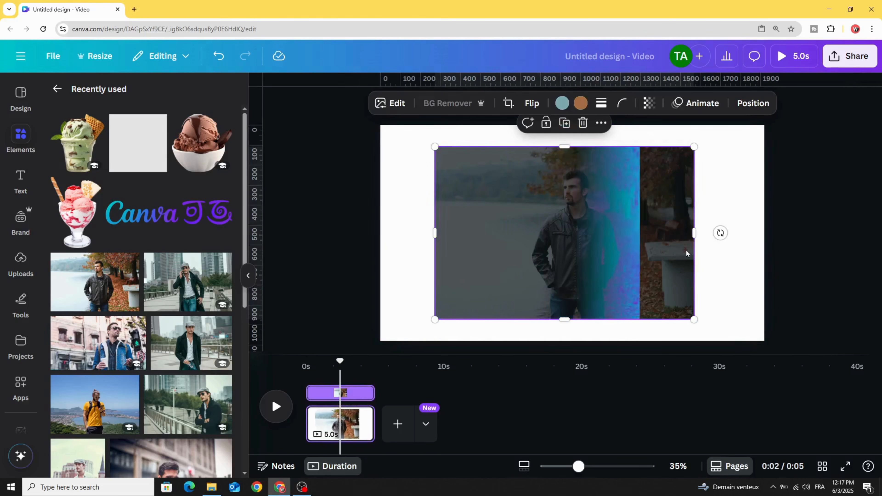
# Enlarge the man's cutout to about 1,600 px wide, filling the page height, and move him completely off the page's left edge
pyautogui.moveTo(667, 247); pyautogui.dragTo(656, 275)
pyautogui.moveTo(724, 155); pyautogui.dragTo(770, 143)
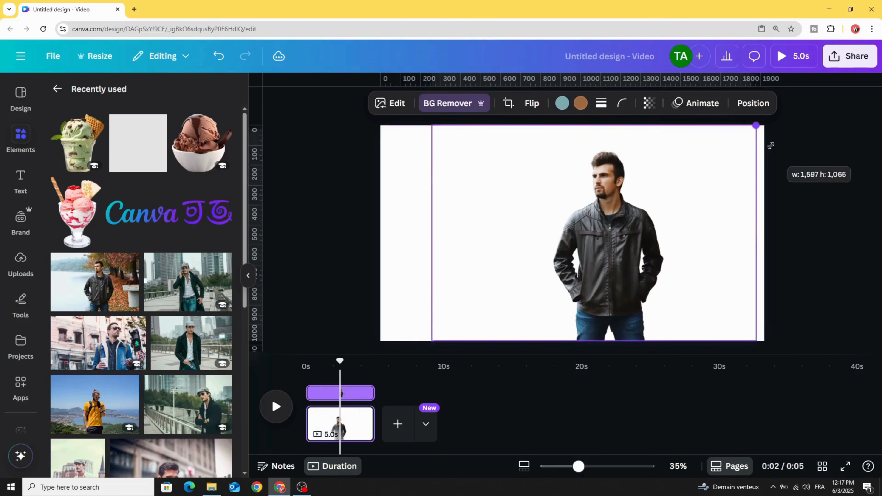
pyautogui.moveTo(674, 272); pyautogui.dragTo(627, 281)
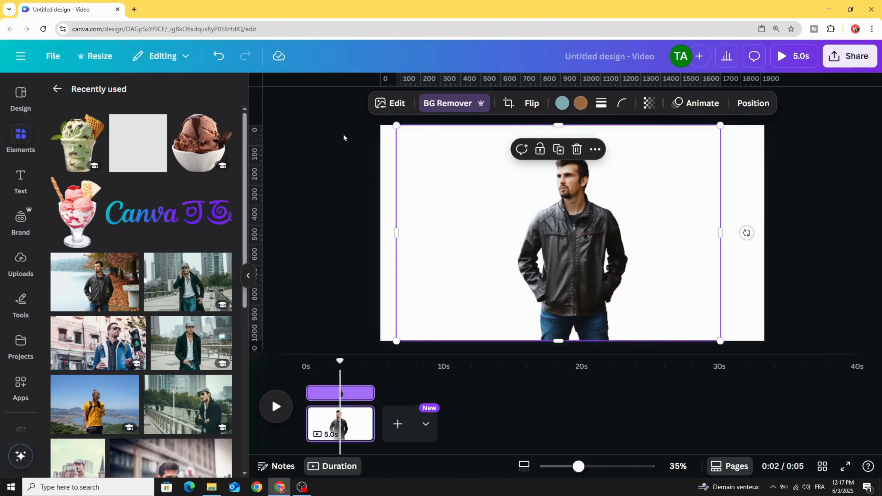
pyautogui.moveTo(609, 252); pyautogui.dragTo(602, 252)
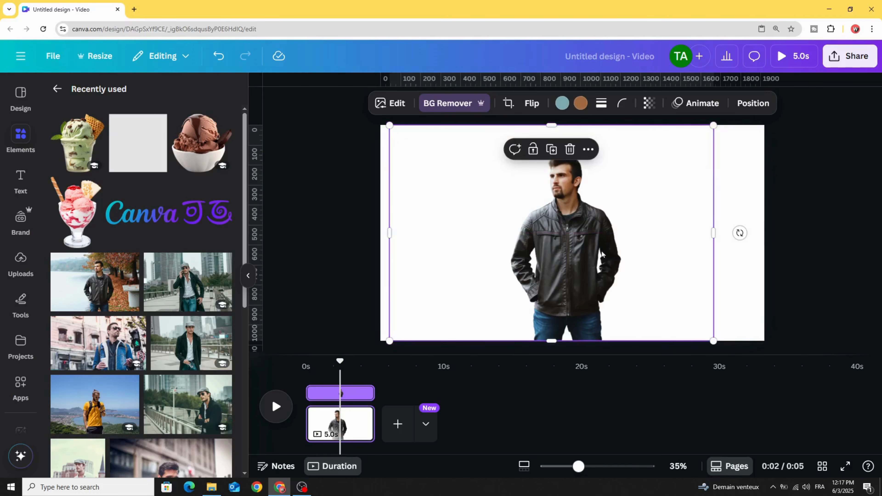
pyautogui.moveTo(694, 247); pyautogui.dragTo(451, 248)
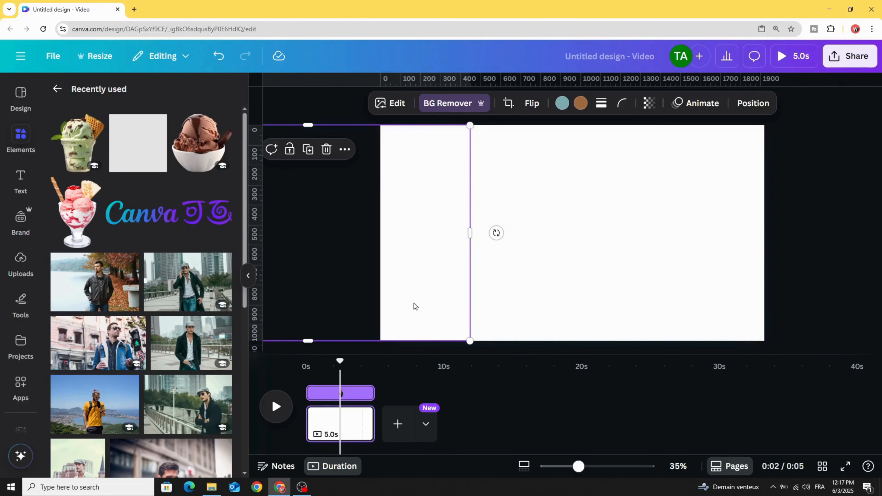
# Duplicate the page with the off-page cutout and select the copy
pyautogui.click(359, 416)
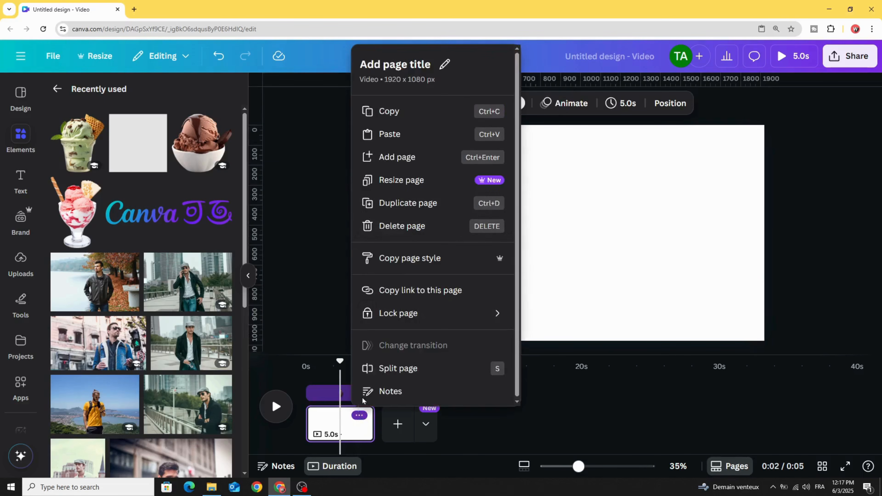
pyautogui.click(408, 203)
pyautogui.click(383, 417)
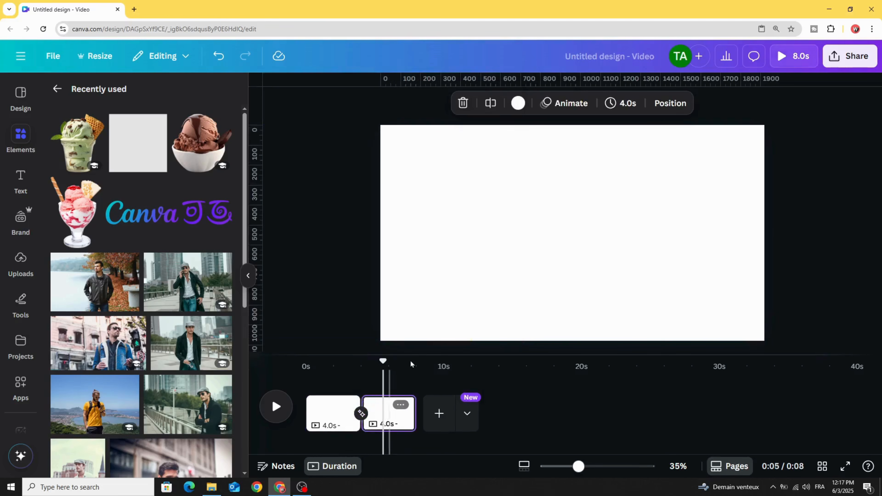
# Move the man's cutout on the second page to the centre of the page and duplicate that page
pyautogui.moveTo(394, 280); pyautogui.dragTo(649, 258)
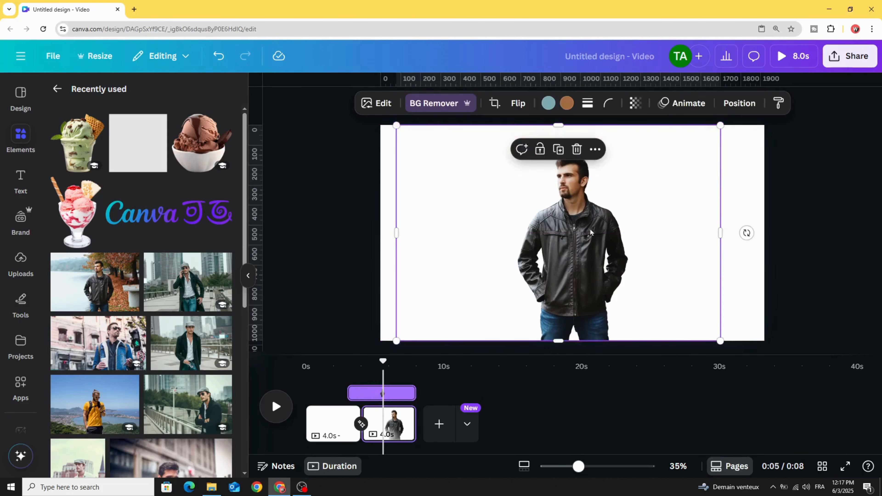
pyautogui.click(402, 415)
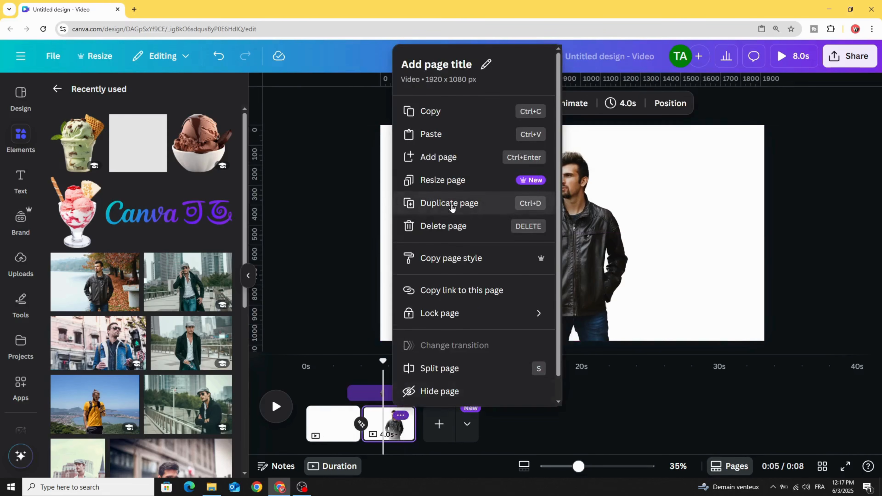
pyautogui.click(413, 204)
# Move the man's cutout on the third page completely off the page's right edge and play the animation from the first page
pyautogui.click(438, 420)
pyautogui.moveTo(557, 249); pyautogui.dragTo(780, 256)
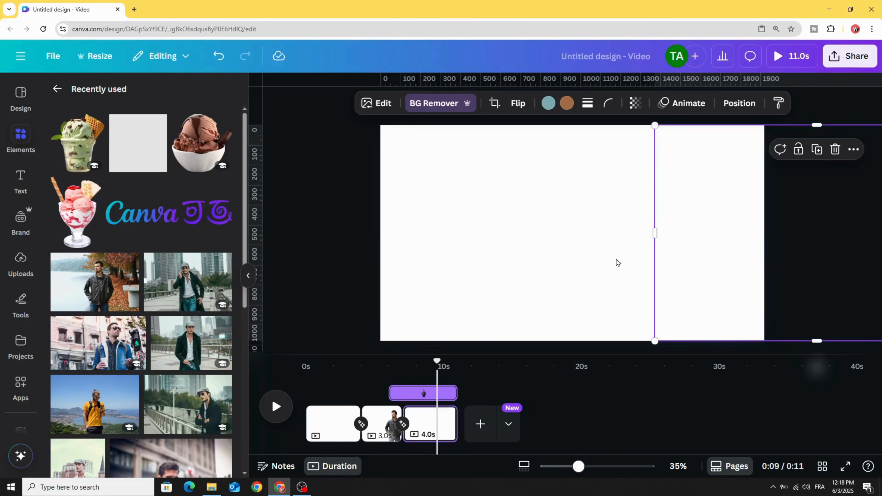
pyautogui.moveTo(435, 364); pyautogui.dragTo(347, 363)
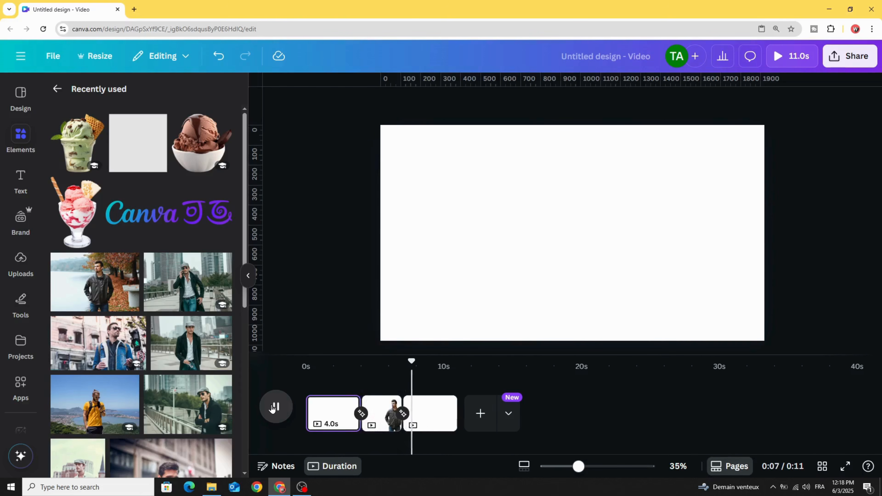
pyautogui.click(274, 407)
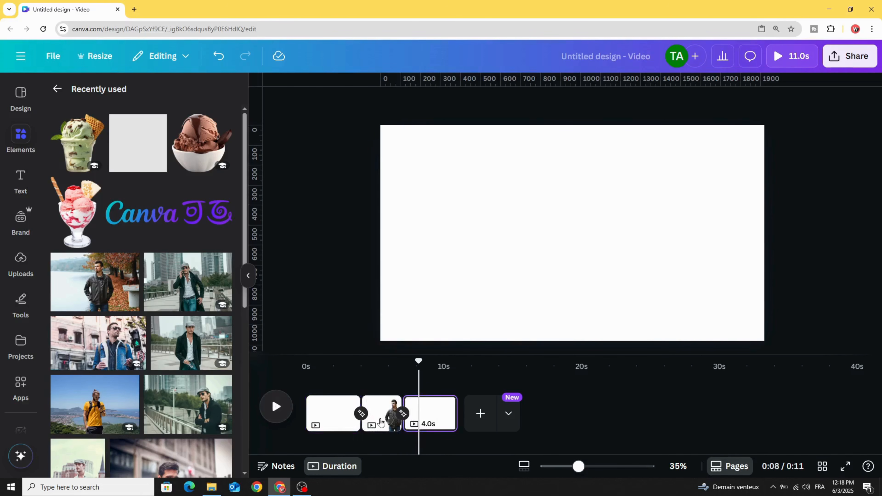
# Delete the third and second pages and remove the man's cutout from the remaining page
pyautogui.rightClick(436, 419)
pyautogui.click(447, 227)
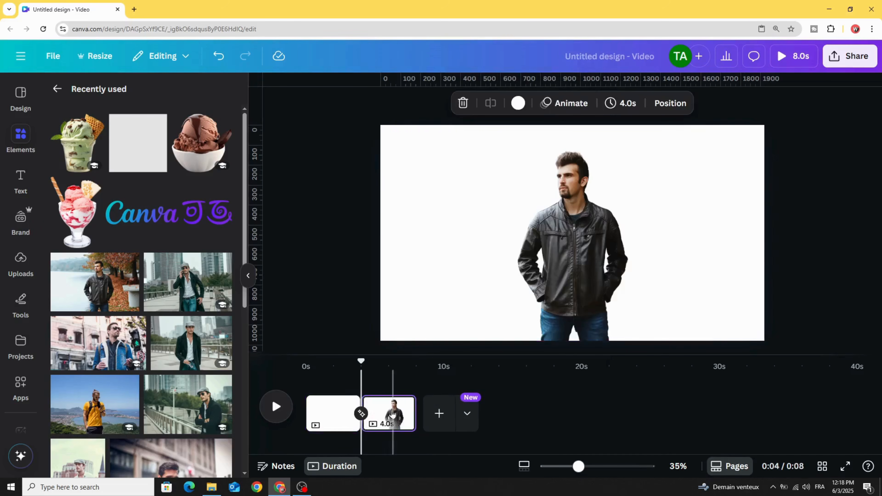
pyautogui.click(401, 405)
pyautogui.click(407, 226)
pyautogui.click(443, 261)
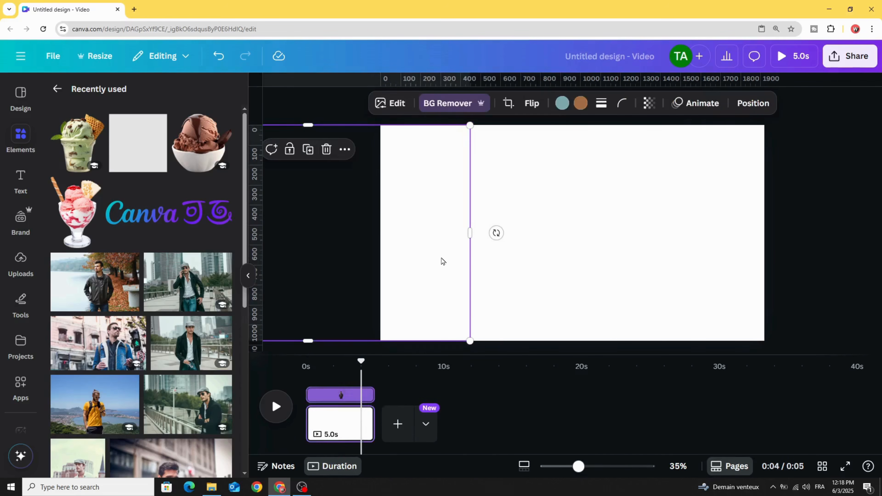
pyautogui.click(327, 150)
# Add the photo of the man in the black leather jacket by the lake, shrink it to about 1,200 px wide and centre it
pyautogui.click(60, 296)
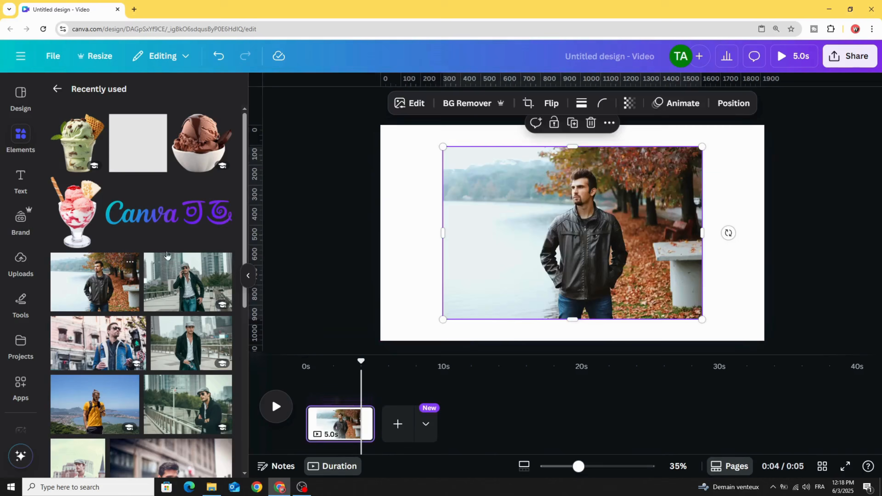
pyautogui.moveTo(633, 208); pyautogui.dragTo(620, 208)
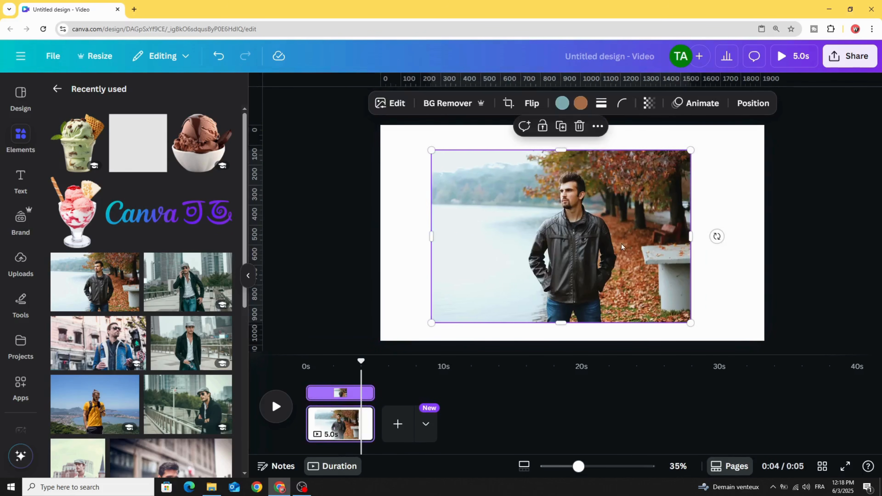
pyautogui.moveTo(622, 243); pyautogui.dragTo(317, 246)
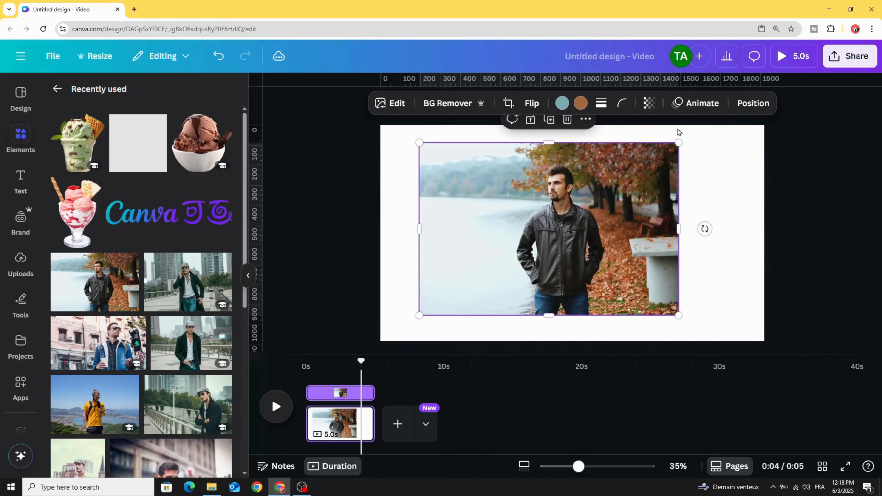
pyautogui.moveTo(677, 144); pyautogui.dragTo(660, 155)
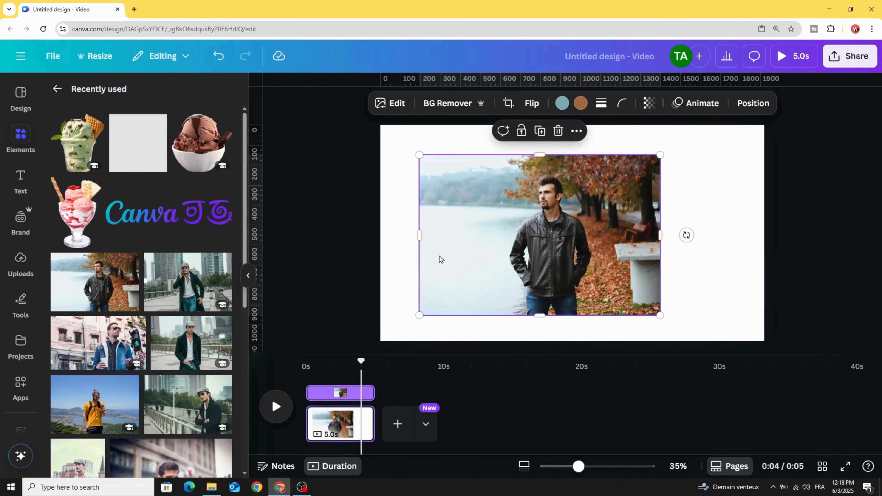
pyautogui.moveTo(572, 232); pyautogui.dragTo(606, 229)
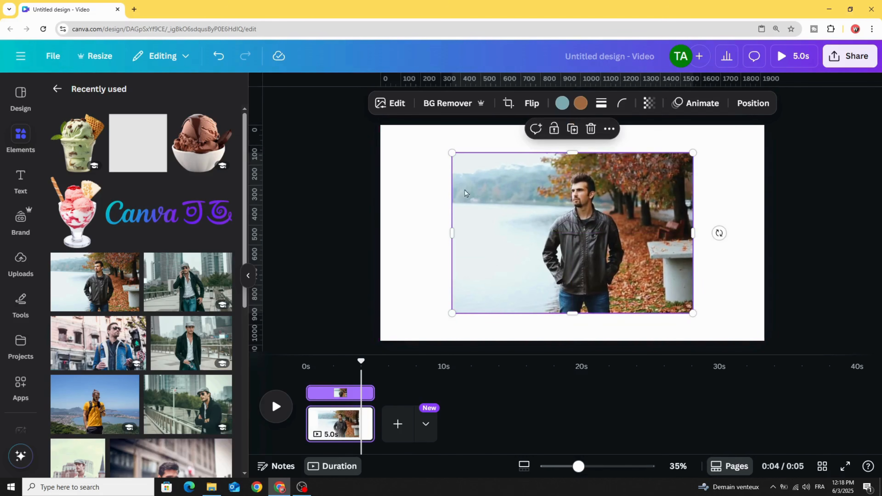
# Add a square shape and place it so that it straddles the middle of the photo's right edge
pyautogui.click(55, 90)
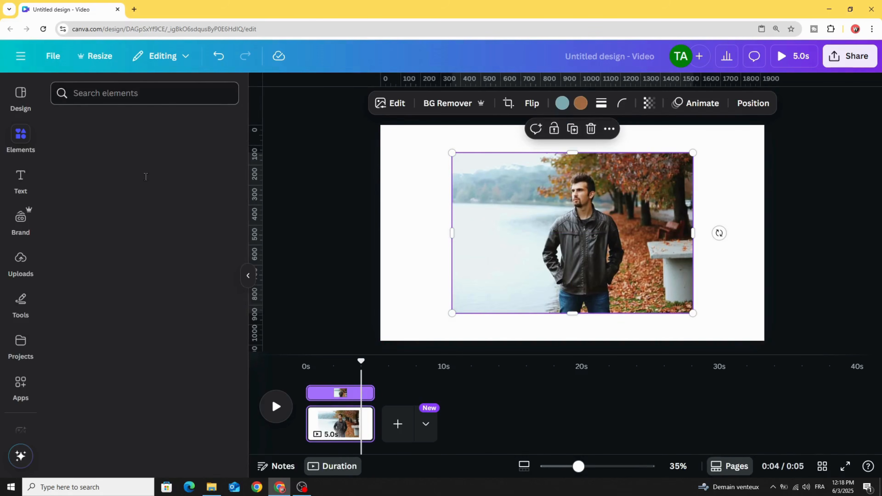
pyautogui.scroll(-5, 58, 277)
pyautogui.scroll(-10, 125, 270)
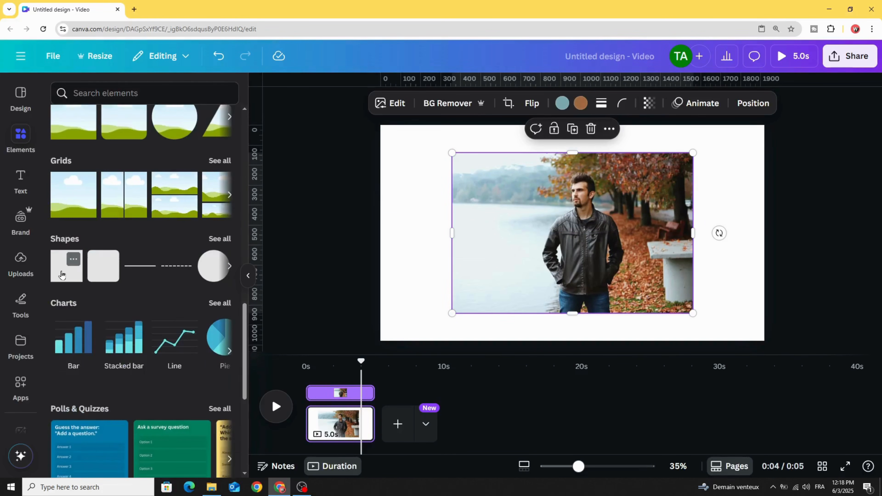
pyautogui.click(62, 275)
pyautogui.moveTo(578, 220); pyautogui.dragTo(723, 239)
pyautogui.click(699, 299)
pyautogui.click(687, 240)
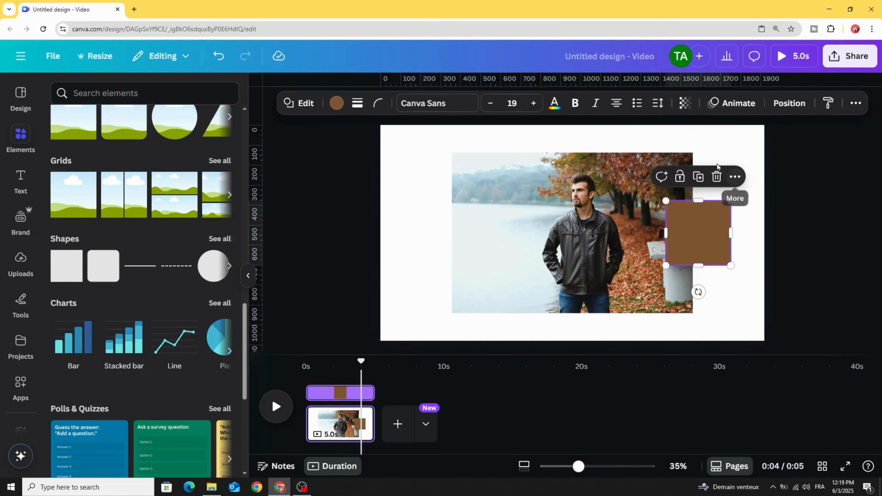
# Make the square on the photo's right edge completely transparent
pyautogui.click(686, 104)
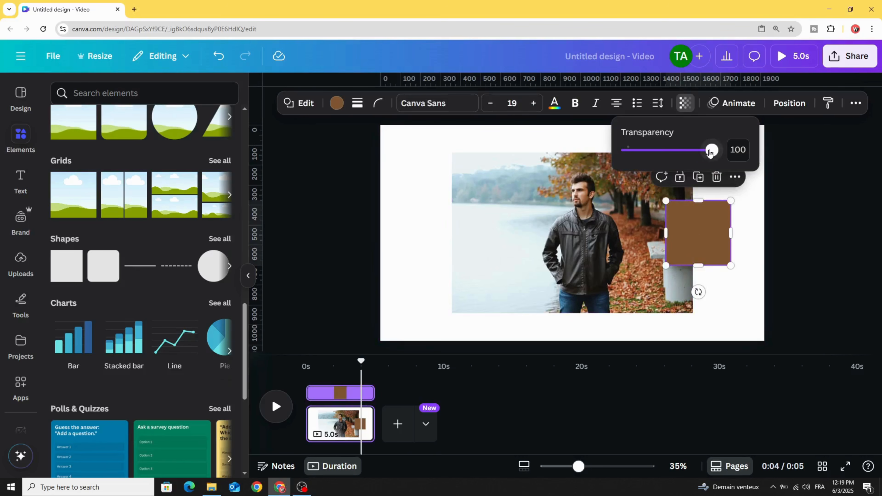
pyautogui.moveTo(711, 152); pyautogui.dragTo(624, 167)
pyautogui.click(585, 144)
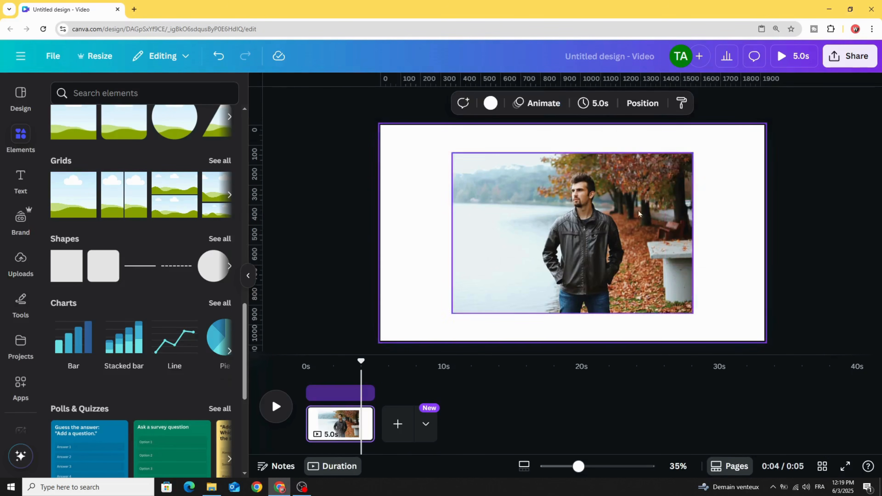
# Copy the transparent square onto the photo's left edge and group both squares with the photo
pyautogui.click(692, 215)
pyautogui.moveTo(710, 240); pyautogui.dragTo(457, 239)
pyautogui.click(400, 161)
pyautogui.moveTo(390, 141); pyautogui.dragTo(760, 325)
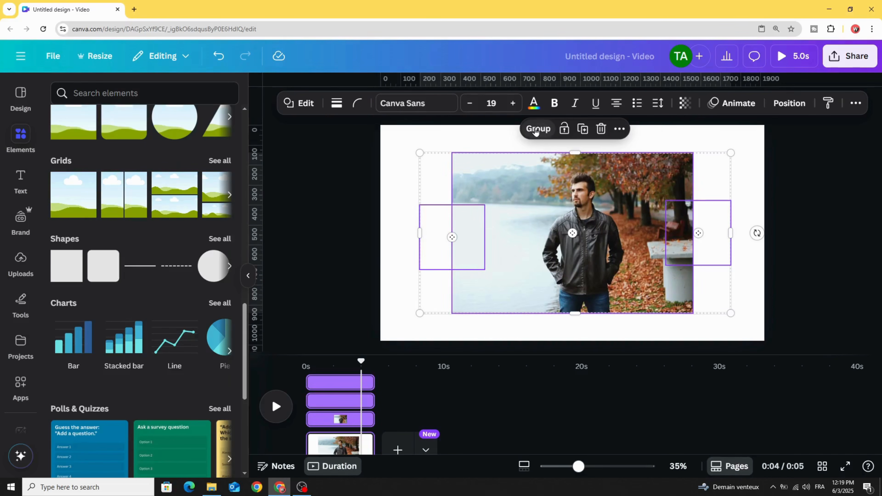
pyautogui.click(536, 129)
# Move the group left until the photo is entirely off the page while the transparent square still overlaps it, and duplicate the page
pyautogui.click(715, 239)
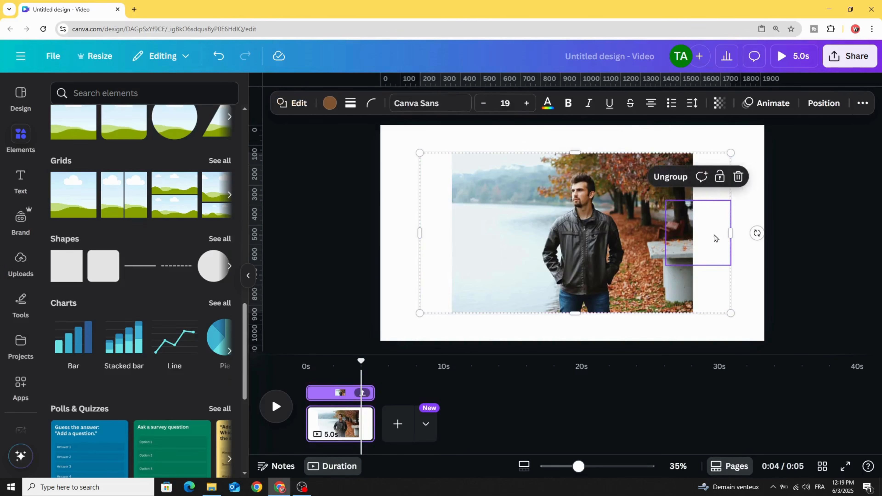
pyautogui.click(432, 231)
pyautogui.click(733, 176)
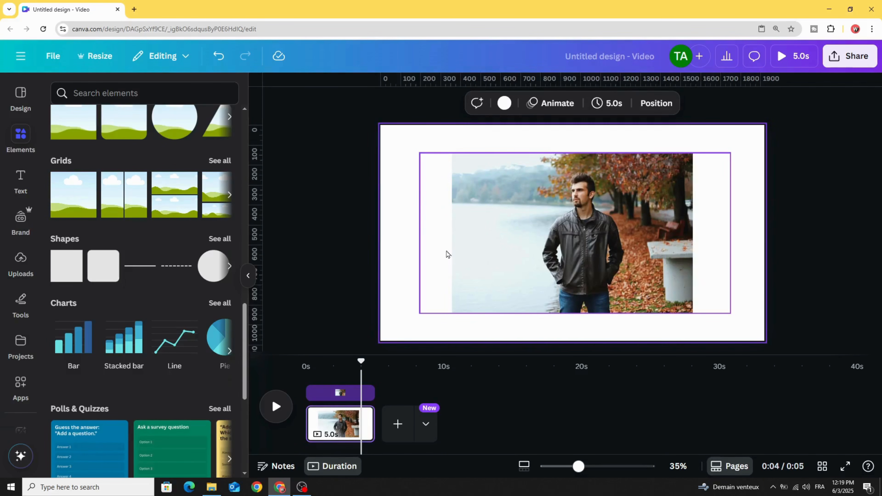
pyautogui.moveTo(639, 274); pyautogui.dragTo(395, 278)
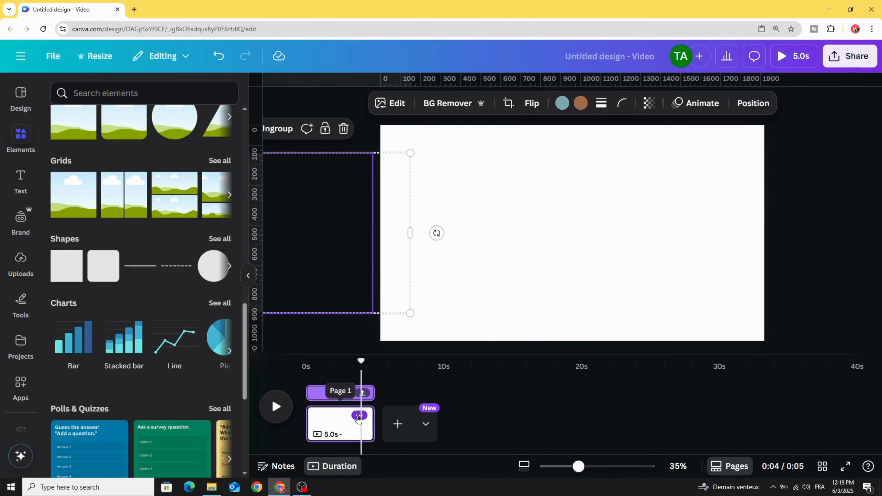
pyautogui.click(359, 418)
pyautogui.click(400, 203)
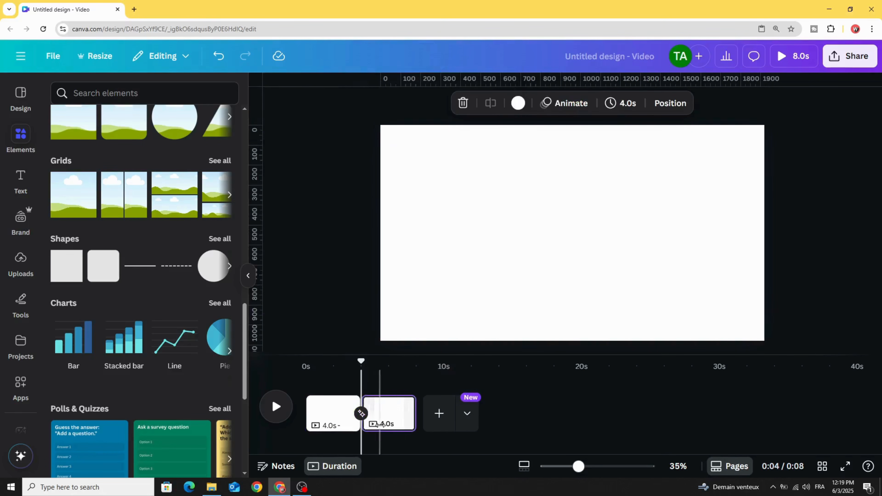
# Move the group on the second page back to about the page's centre and play the animation from the first page
pyautogui.click(392, 413)
pyautogui.click(393, 238)
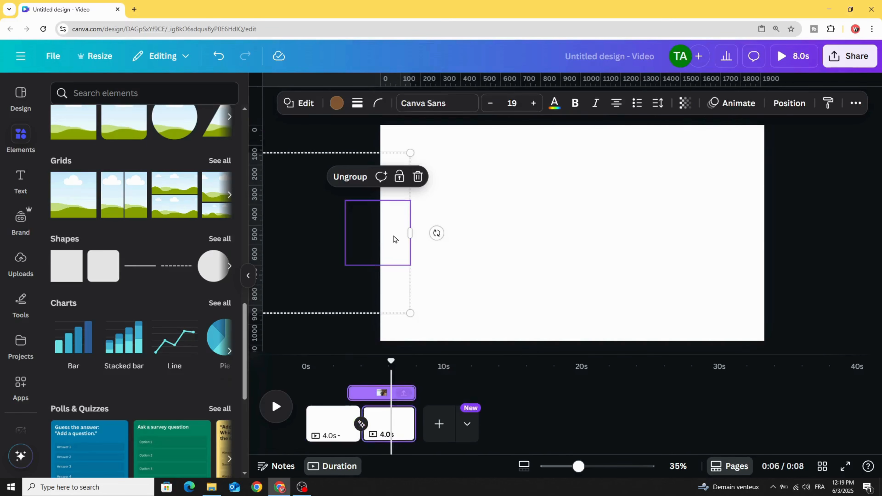
pyautogui.moveTo(301, 275); pyautogui.dragTo(610, 267)
pyautogui.moveTo(389, 364); pyautogui.dragTo(352, 361)
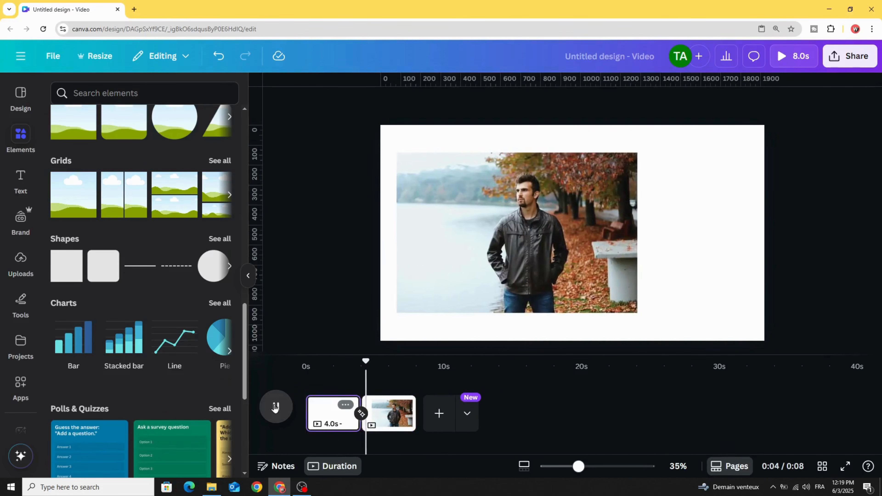
pyautogui.click(275, 407)
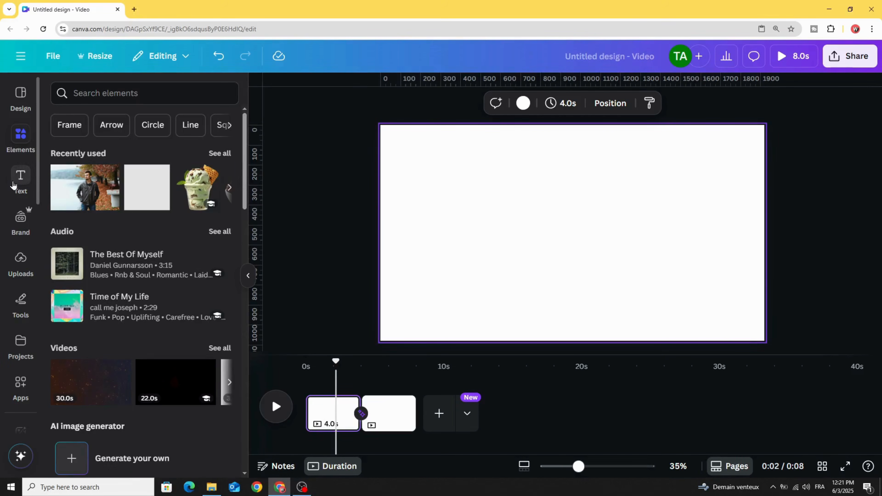
# Add a heading to the blank first page and change its text to CANVA
pyautogui.click(14, 185)
pyautogui.click(94, 260)
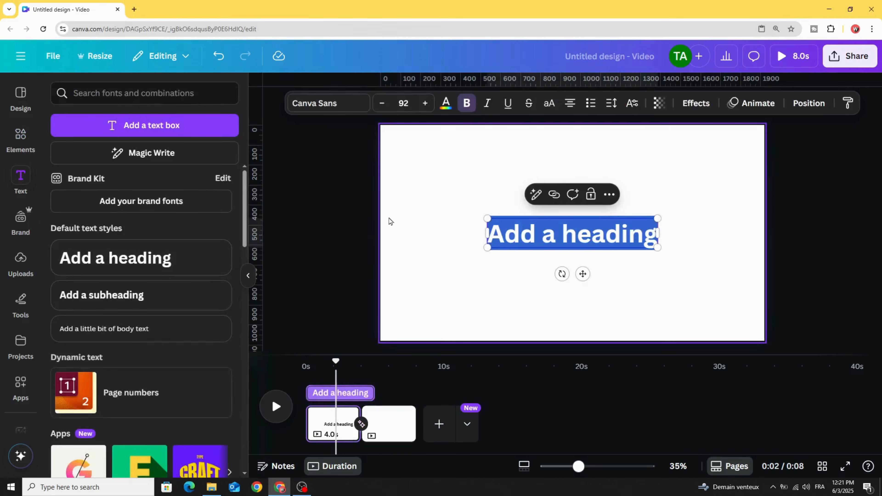
pyautogui.click(397, 246)
pyautogui.doubleClick(554, 237)
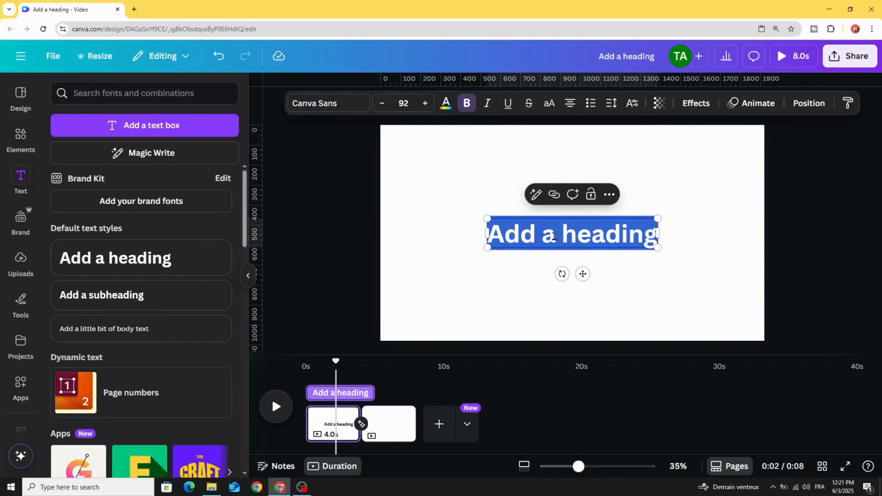
pyautogui.write('CANVA')
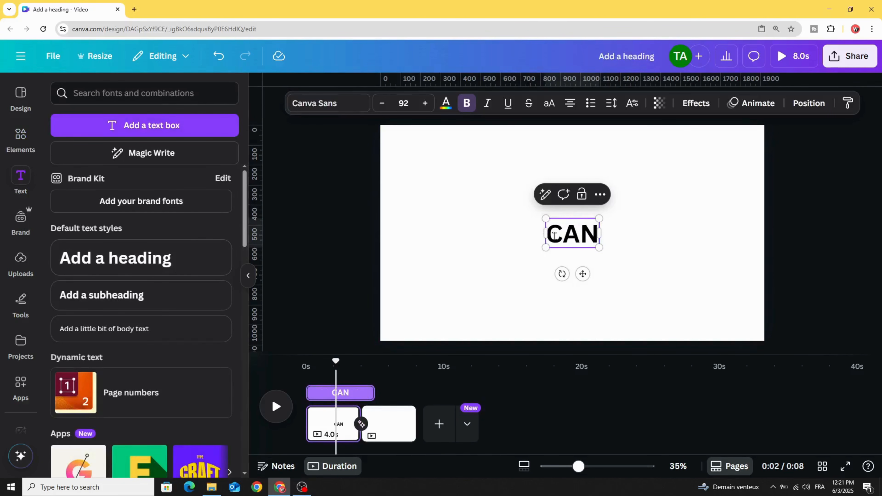
pyautogui.click(494, 228)
# Widen the CANVA text box to about 740 px and move it left until the text is off the page but the box still overlaps it
pyautogui.click(564, 241)
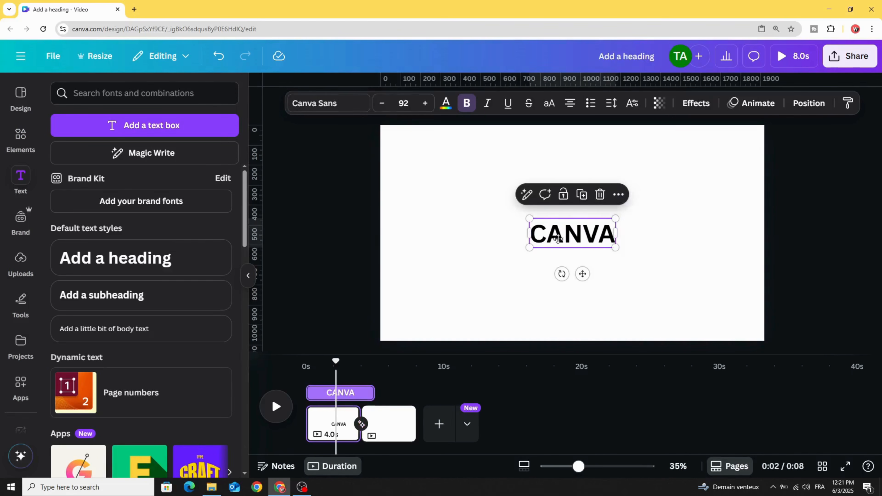
pyautogui.moveTo(564, 241); pyautogui.dragTo(540, 242)
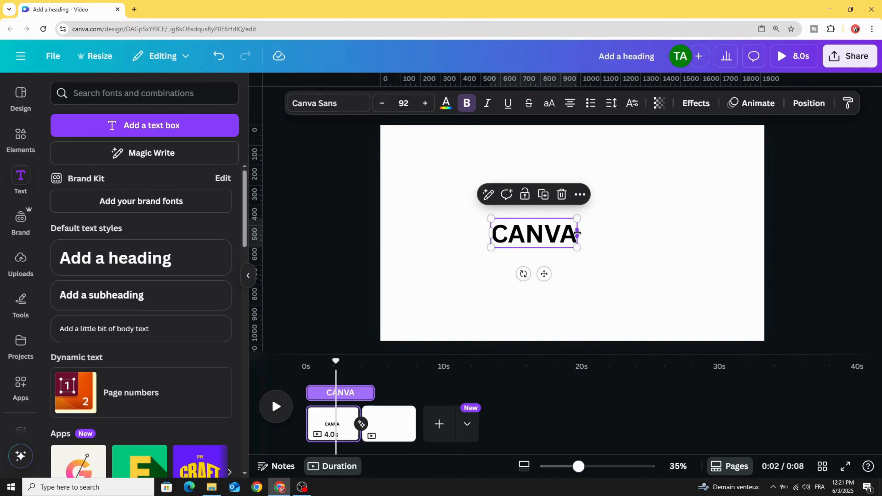
pyautogui.moveTo(578, 233); pyautogui.dragTo(639, 235)
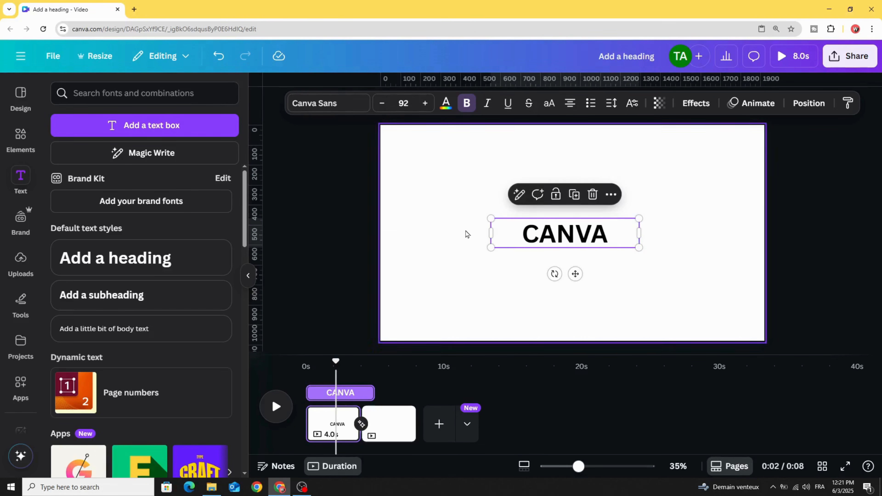
pyautogui.click(478, 236)
pyautogui.click(583, 230)
pyautogui.moveTo(583, 230); pyautogui.dragTo(388, 232)
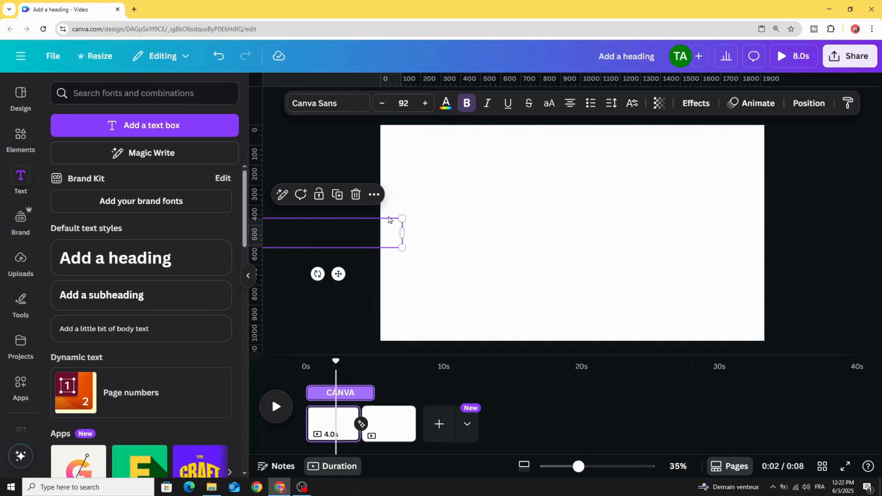
pyautogui.click(472, 230)
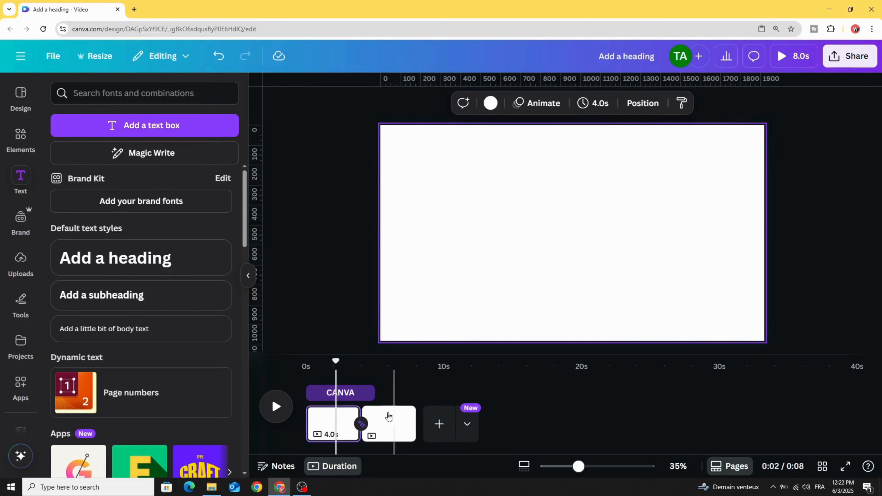
# Delete the blank second page
pyautogui.click(383, 426)
pyautogui.click(402, 404)
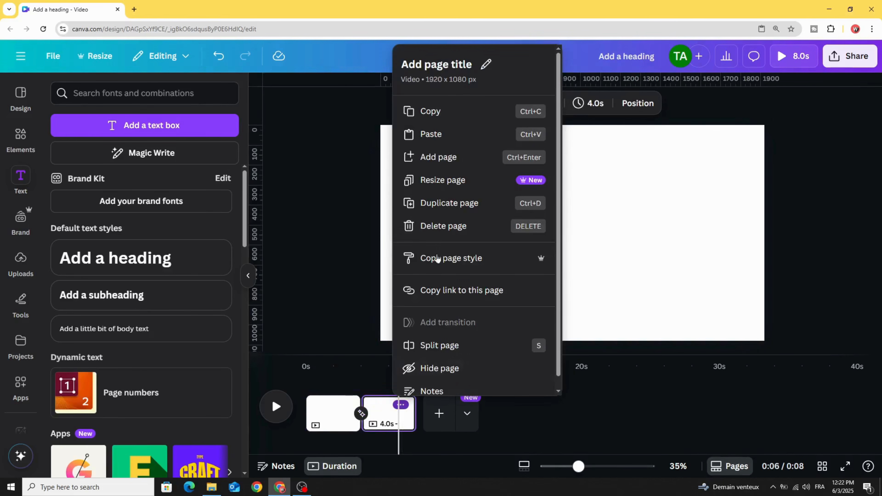
pyautogui.click(436, 225)
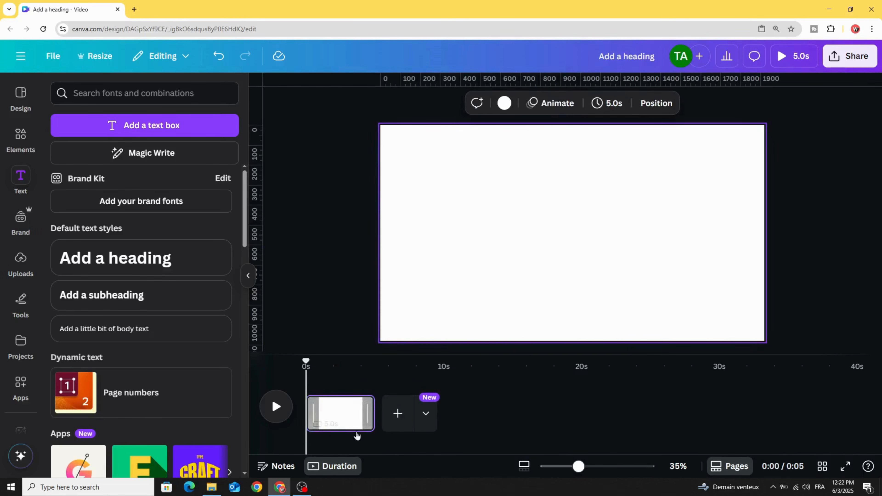
# Duplicate the page, move the CANVA text to the centre of the second page, and go back to the first page's moment in the timeline
pyautogui.click(359, 406)
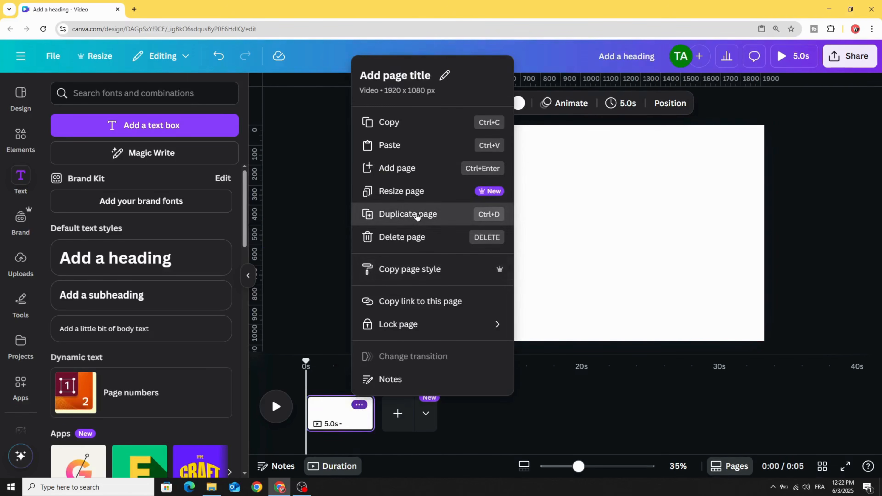
pyautogui.click(404, 214)
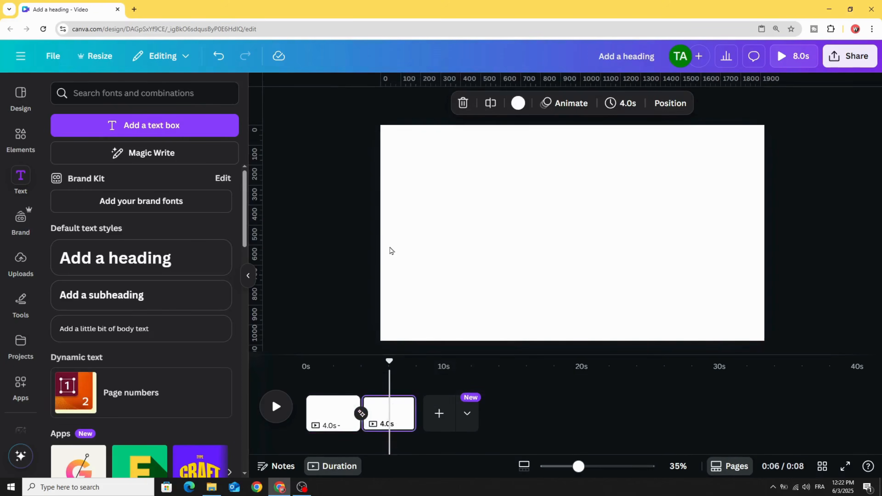
pyautogui.click(386, 240)
pyautogui.click(369, 232)
pyautogui.click(409, 207)
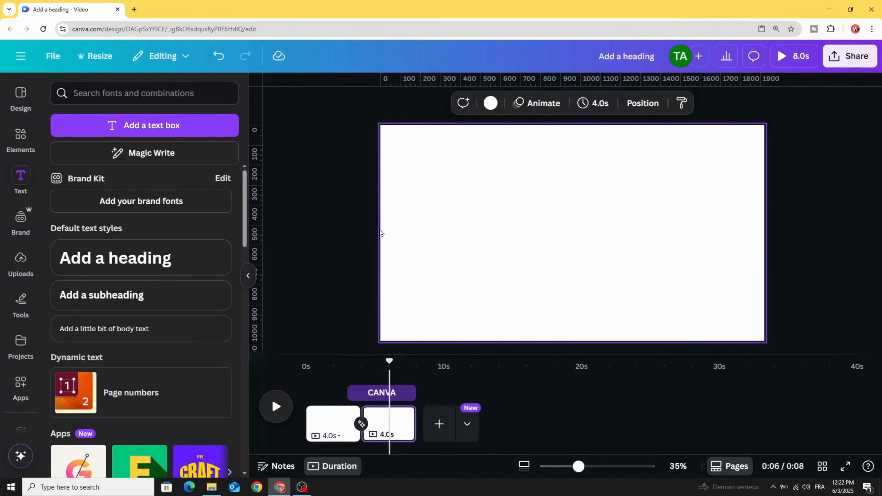
pyautogui.moveTo(394, 232); pyautogui.dragTo(742, 199)
pyautogui.moveTo(499, 248); pyautogui.dragTo(419, 264)
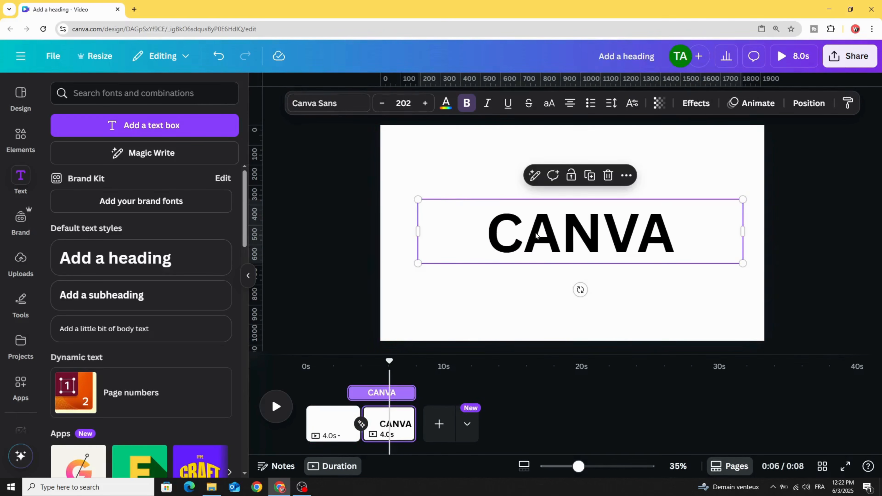
pyautogui.moveTo(536, 236)
pyautogui.mouseDown()
pyautogui.moveTo(520, 233)
pyautogui.moveTo(528, 233)
pyautogui.mouseUp()
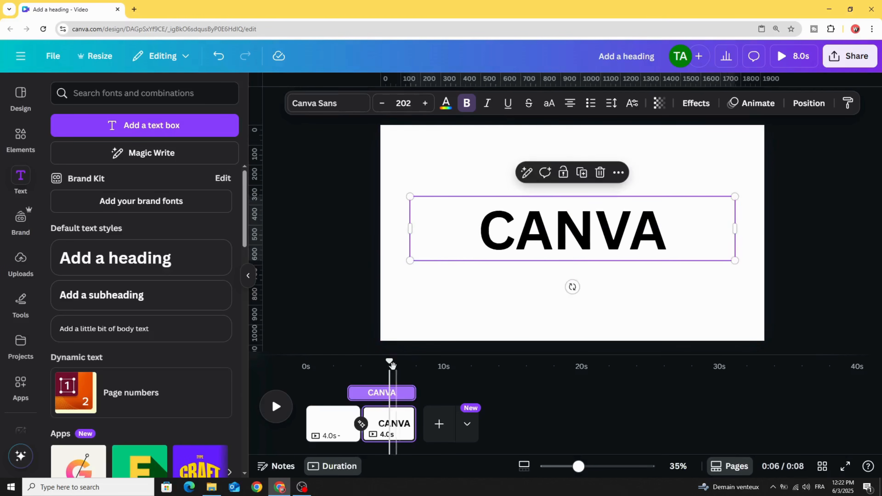
pyautogui.click(344, 366)
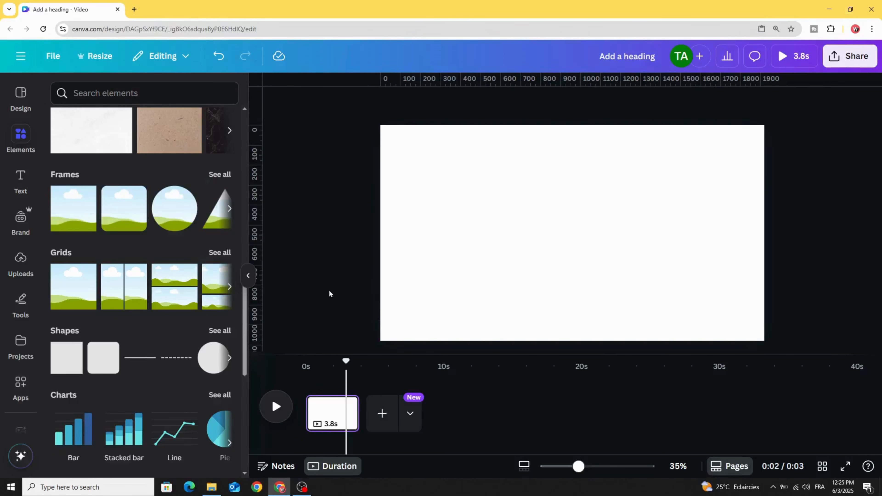
# Add a square shape to the blank page and fill it with the turquoise-blue default colour
pyautogui.click(63, 360)
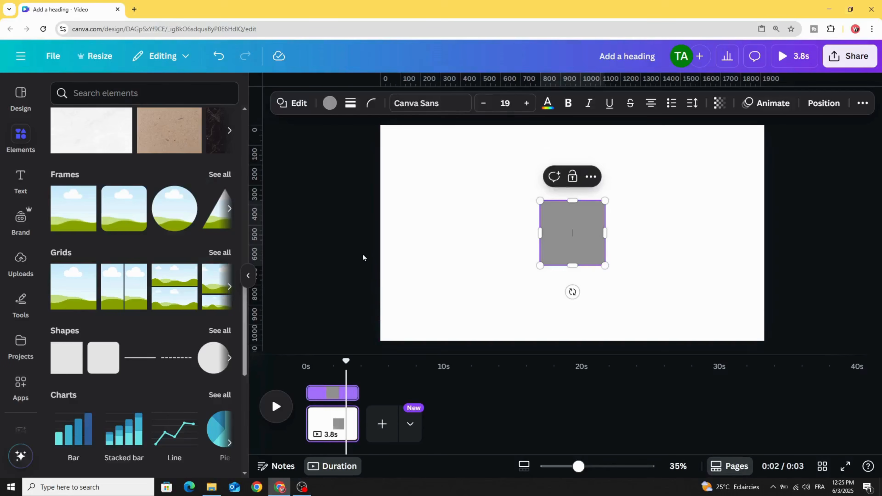
pyautogui.click(330, 103)
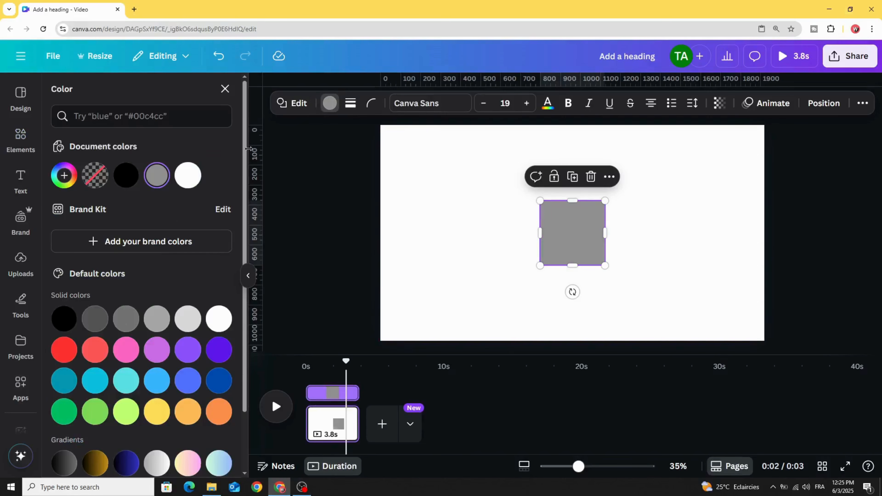
pyautogui.click(464, 244)
pyautogui.click(583, 226)
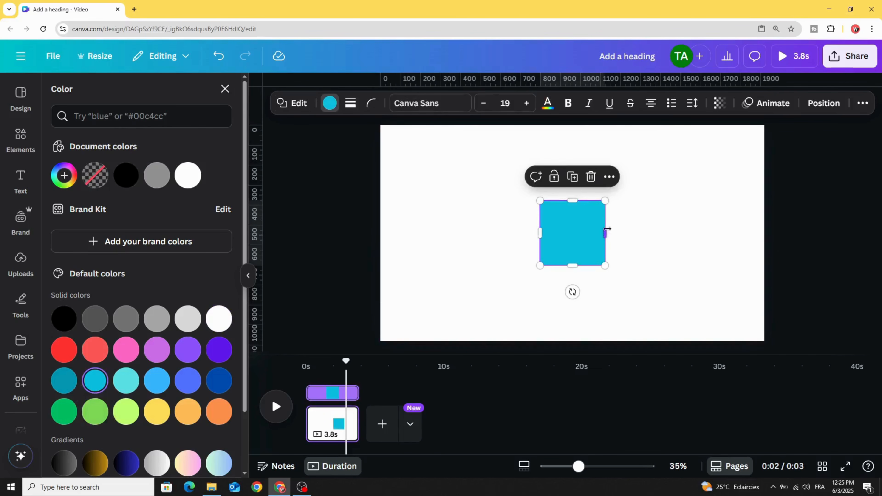
# Resize the blue square into a thin horizontal bar about 545 px wide and 100 px high at the page's centre
pyautogui.moveTo(607, 229); pyautogui.dragTo(674, 231)
pyautogui.moveTo(607, 201); pyautogui.dragTo(607, 157)
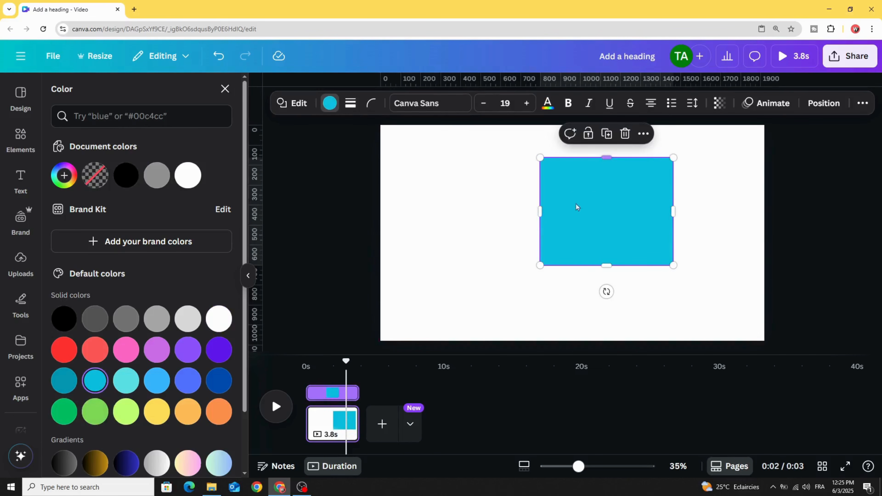
pyautogui.moveTo(530, 218); pyautogui.dragTo(493, 218)
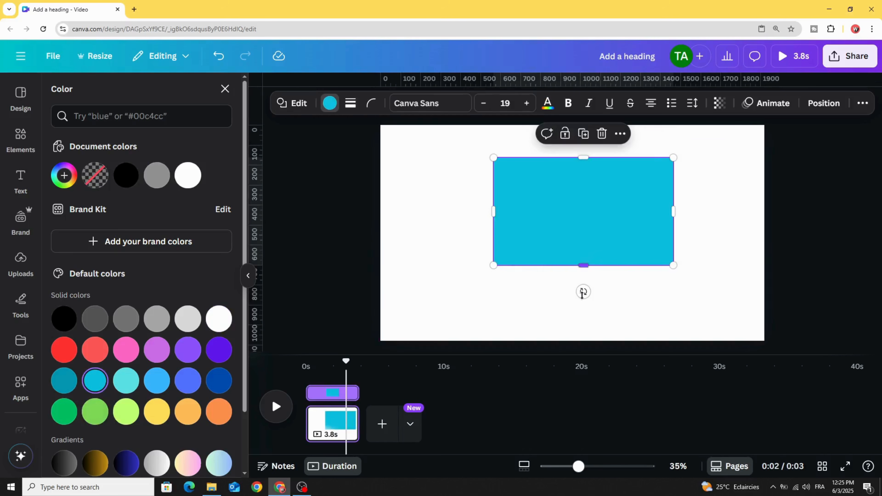
pyautogui.moveTo(582, 294); pyautogui.dragTo(582, 312)
pyautogui.moveTo(550, 272); pyautogui.dragTo(509, 265)
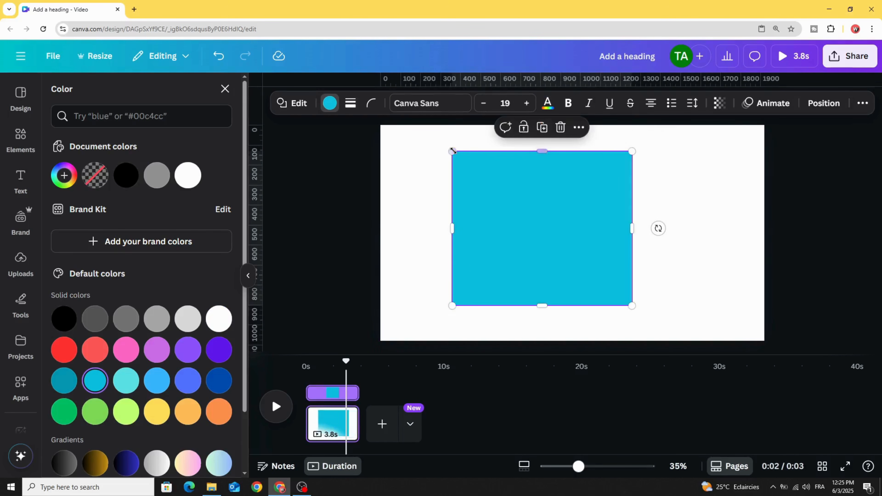
pyautogui.moveTo(454, 151); pyautogui.dragTo(570, 240)
# Duplicate the page, enlarge the blue bar into a large rectangle covering most of the second page, and preview the change in the timeline
pyautogui.click(343, 415)
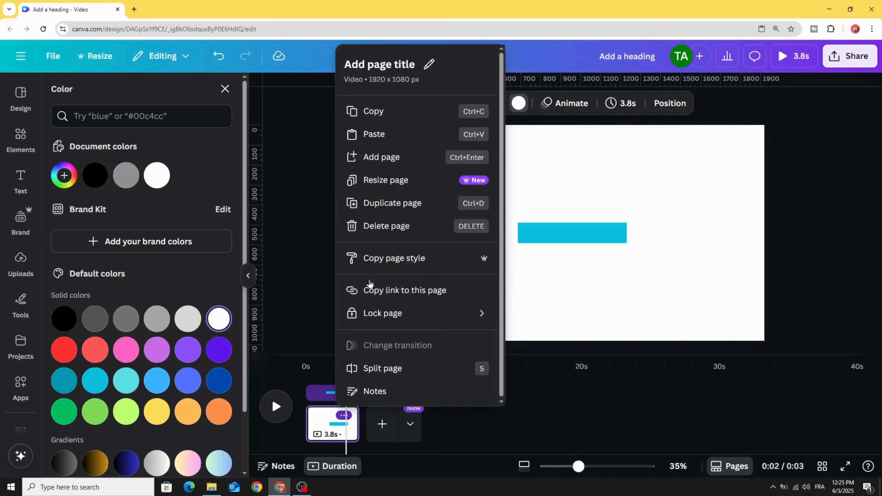
pyautogui.click(396, 204)
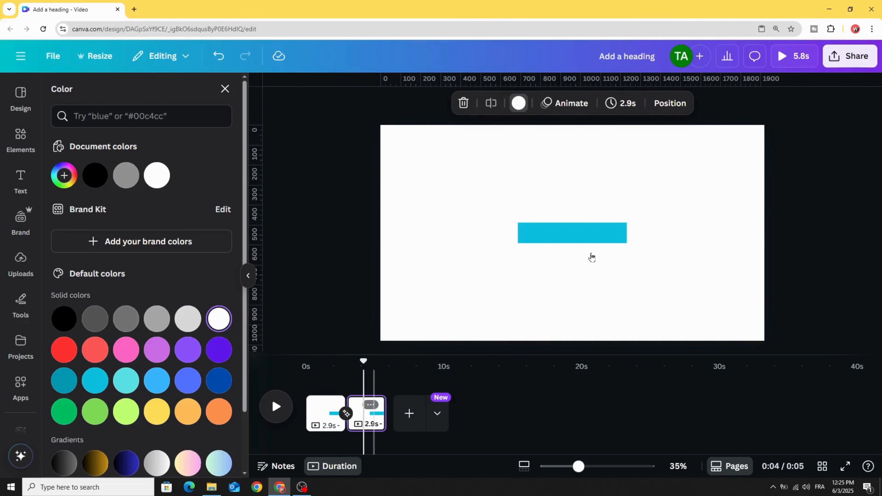
pyautogui.click(587, 233)
pyautogui.moveTo(572, 223); pyautogui.dragTo(568, 154)
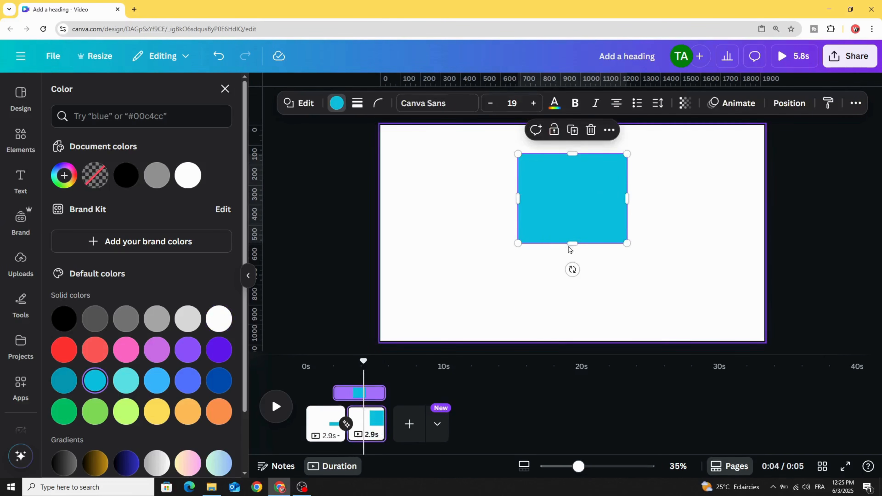
pyautogui.moveTo(572, 245); pyautogui.dragTo(573, 319)
pyautogui.moveTo(628, 236); pyautogui.dragTo(752, 237)
pyautogui.moveTo(352, 366); pyautogui.dragTo(337, 367)
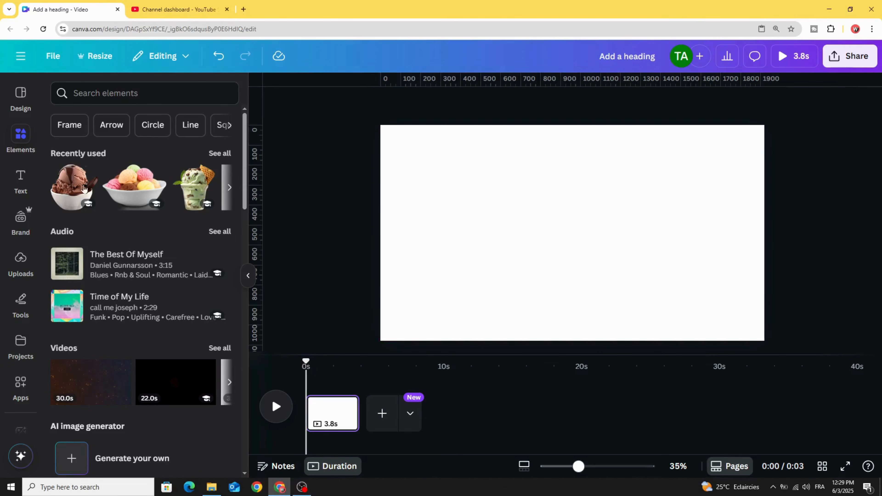
# Add the chocolate, multicoloured and mint ice cream images to the blank page and place the mint cup at the page's right side
pyautogui.click(72, 188)
pyautogui.click(157, 188)
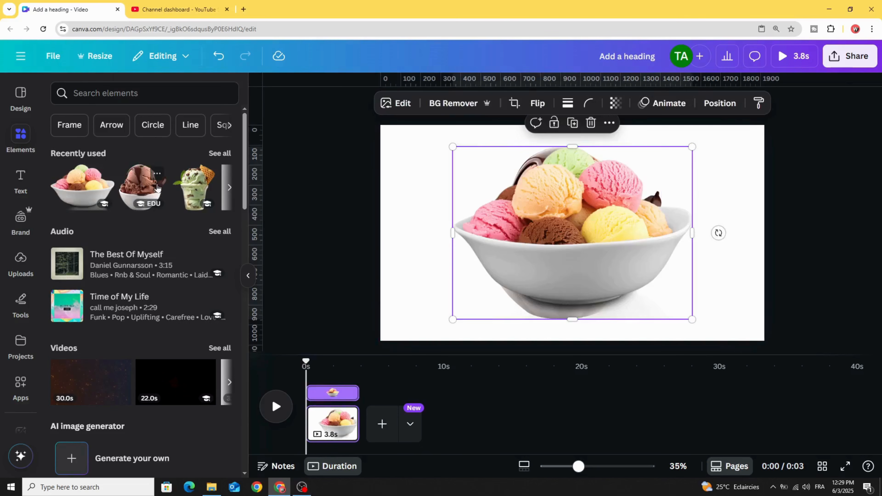
pyautogui.click(194, 187)
pyautogui.moveTo(551, 254); pyautogui.dragTo(659, 269)
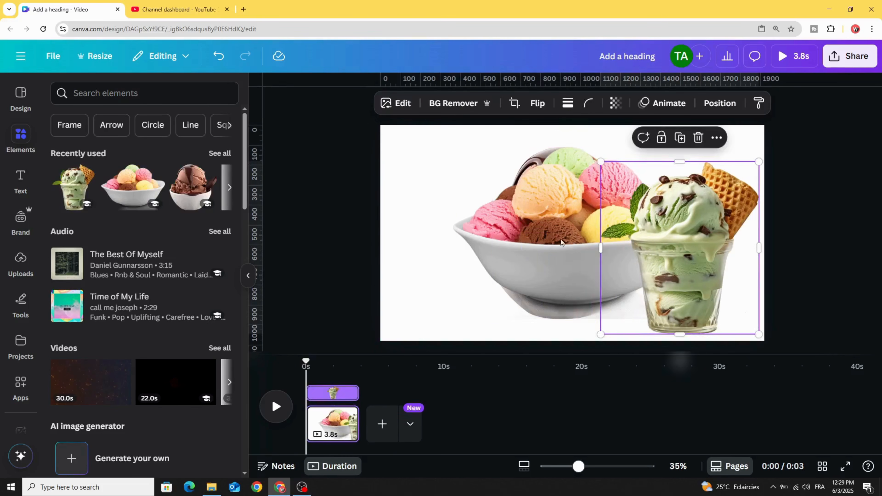
# Shrink the multicoloured bowl to about 453 × 327 px in the page's lower-left corner and shrink the mint cup near the lower-right corner
pyautogui.click(473, 256)
pyautogui.moveTo(614, 171); pyautogui.dragTo(466, 274)
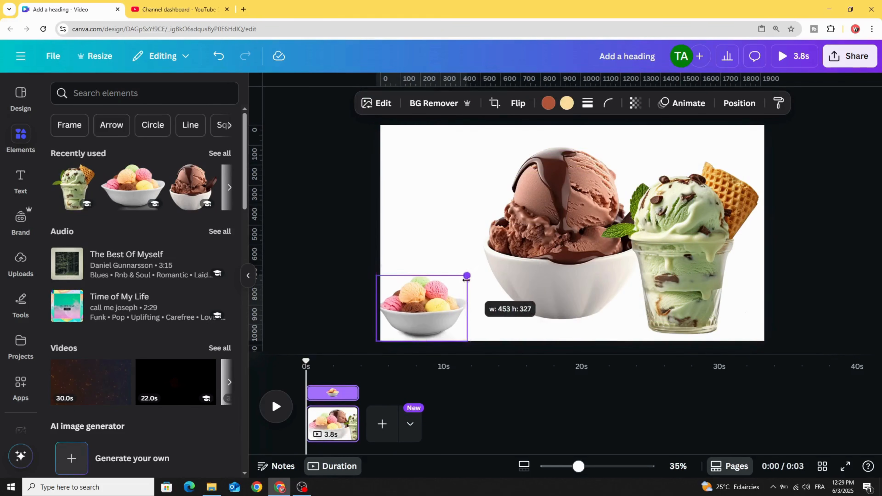
pyautogui.click(603, 166)
pyautogui.moveTo(600, 161); pyautogui.dragTo(708, 270)
pyautogui.moveTo(727, 314); pyautogui.dragTo(669, 304)
# Shrink the chocolate ice cream bowl to about 665 px wide and centre it near the page's upper edge
pyautogui.click(556, 286)
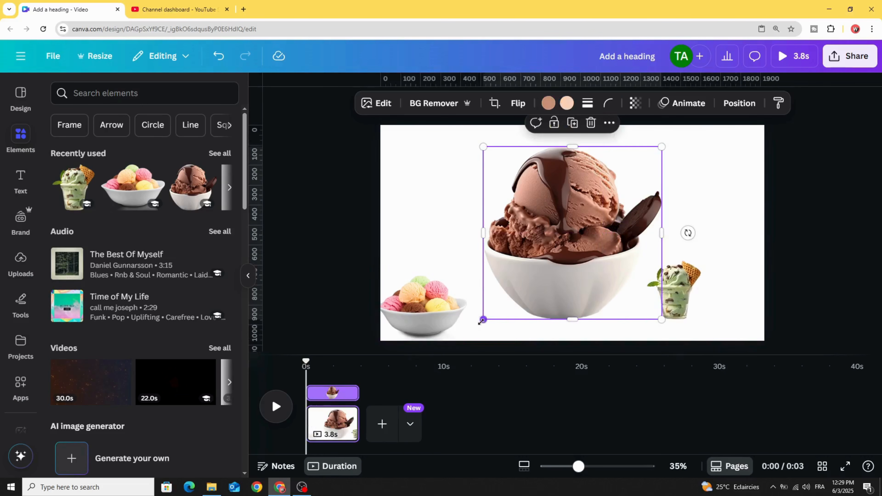
pyautogui.moveTo(482, 321); pyautogui.dragTo(527, 272)
pyautogui.moveTo(572, 168); pyautogui.dragTo(550, 153)
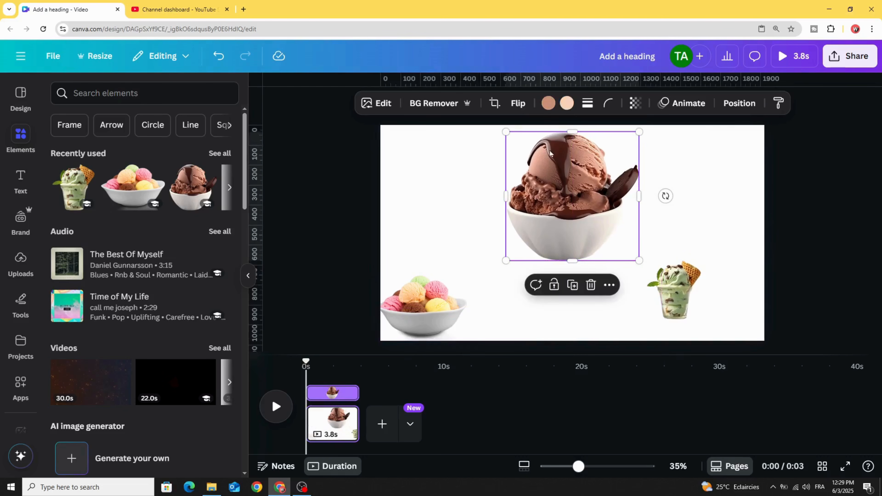
# Shrink the multicoloured bowl to about 300 px and the mint cup to about 240 px wide, placing both below the chocolate bowl
pyautogui.moveTo(424, 302); pyautogui.dragTo(480, 295)
pyautogui.moveTo(433, 269); pyautogui.dragTo(459, 290)
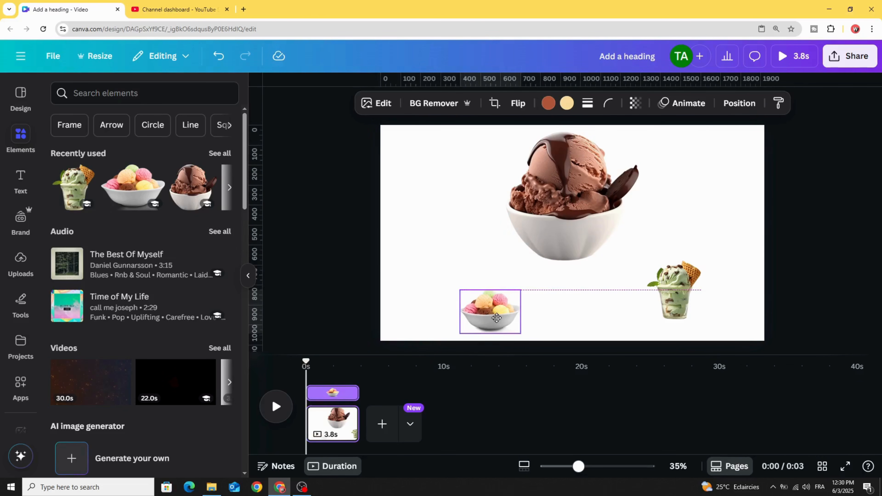
pyautogui.moveTo(680, 305); pyautogui.dragTo(653, 320)
pyautogui.moveTo(621, 275); pyautogui.dragTo(627, 283)
pyautogui.moveTo(646, 312); pyautogui.dragTo(635, 312)
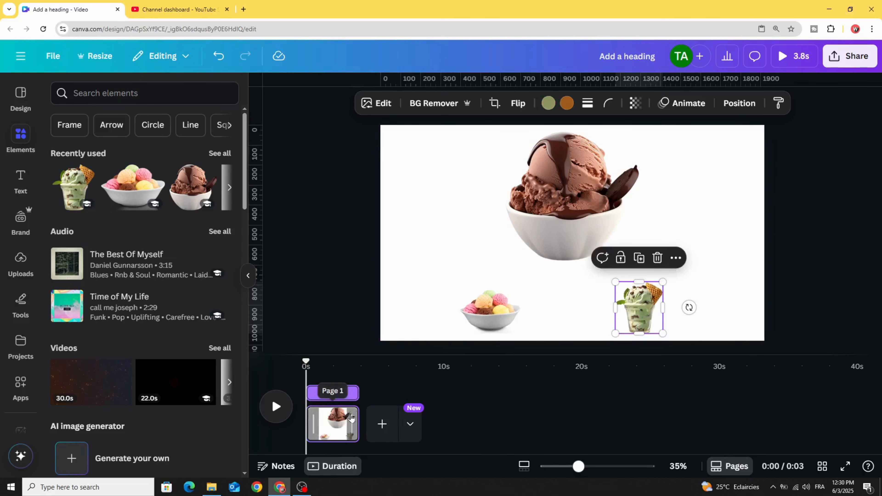
# Duplicate the page with the three ice cream images and open the second page
pyautogui.click(344, 415)
pyautogui.click(390, 224)
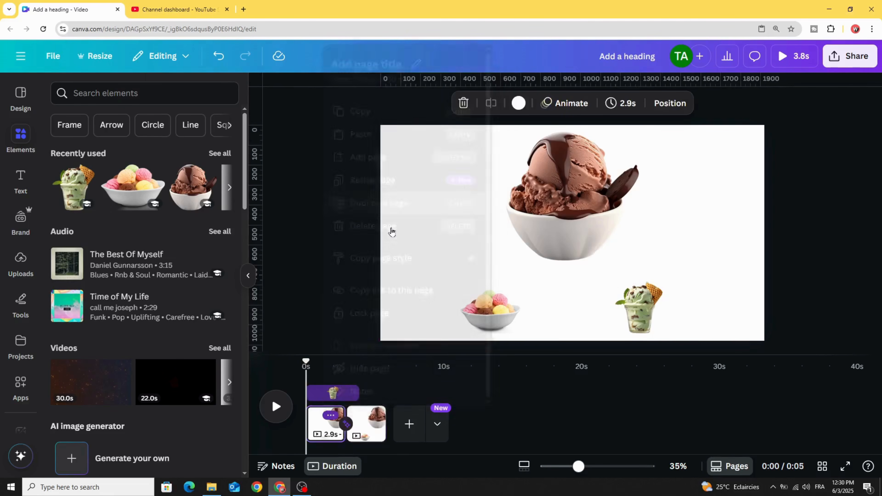
pyautogui.click(367, 418)
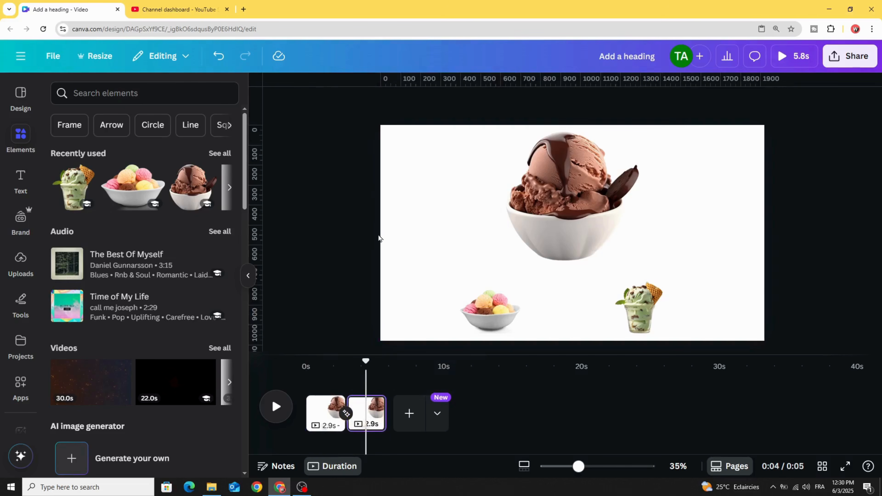
# On the second page, shrink the chocolate bowl and place it beside the multicoloured bowl at the page's lower left
pyautogui.click(544, 212)
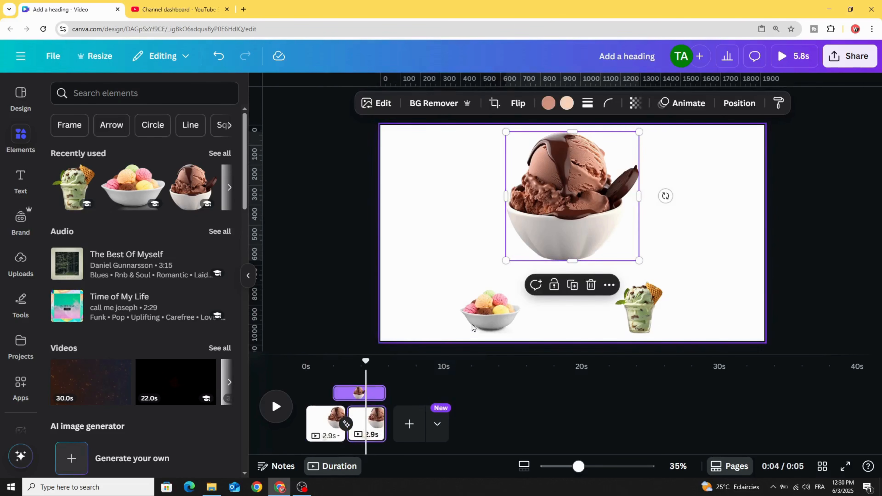
pyautogui.click(450, 198)
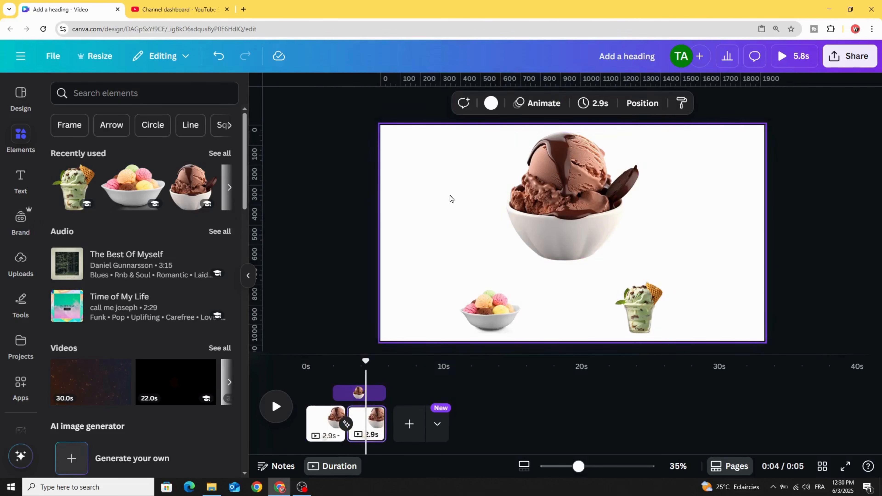
pyautogui.click(559, 227)
pyautogui.moveTo(638, 131); pyautogui.dragTo(470, 308)
# Enlarge the mint cup to about 540 px wide and centre it near the second page's upper edge
pyautogui.click(641, 319)
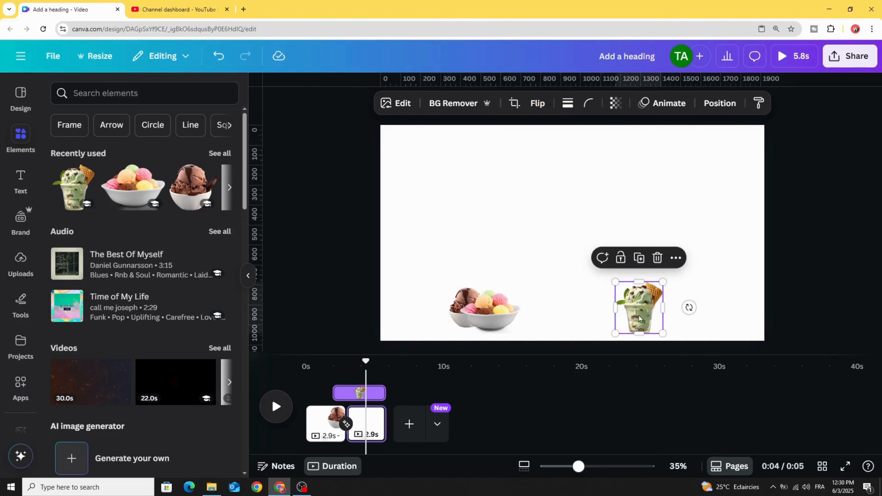
pyautogui.moveTo(641, 321); pyautogui.dragTo(627, 250)
pyautogui.moveTo(578, 217)
pyautogui.mouseDown()
pyautogui.moveTo(587, 217)
pyautogui.moveTo(577, 215)
pyautogui.mouseUp()
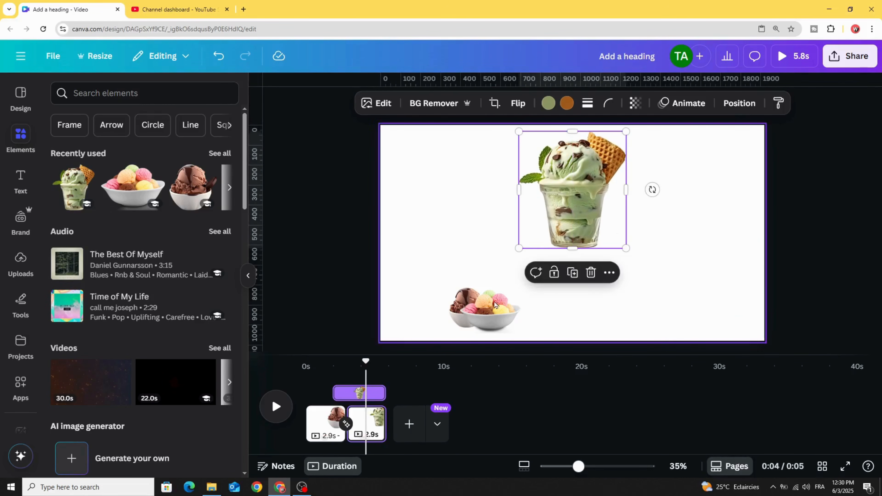
# Move the multicoloured bowl to the second page's lower right and shift the small chocolate bowl into its former place
pyautogui.click(512, 312)
pyautogui.moveTo(513, 313); pyautogui.dragTo(653, 317)
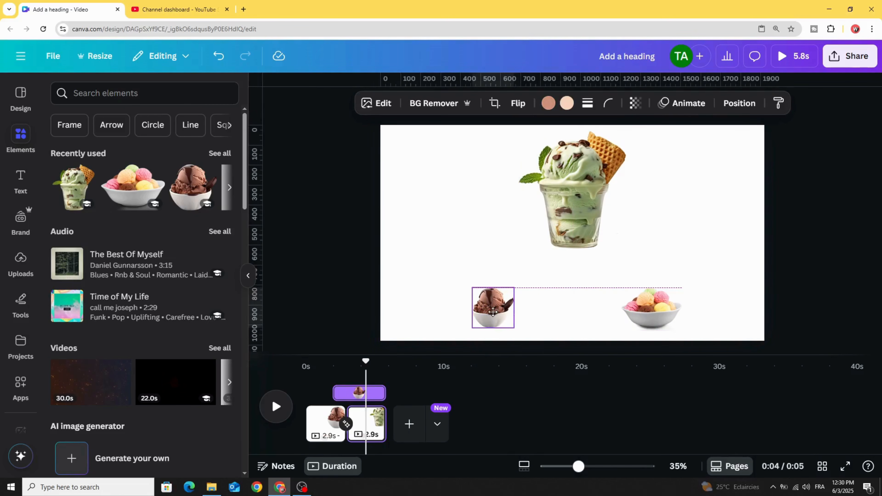
pyautogui.click(501, 309)
# Duplicate the second page and open the resulting third page
pyautogui.click(370, 416)
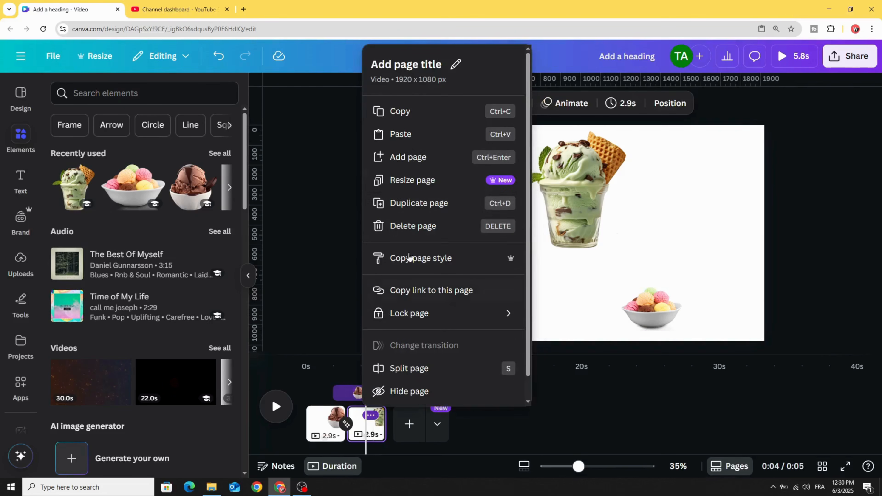
pyautogui.click(423, 204)
pyautogui.click(392, 422)
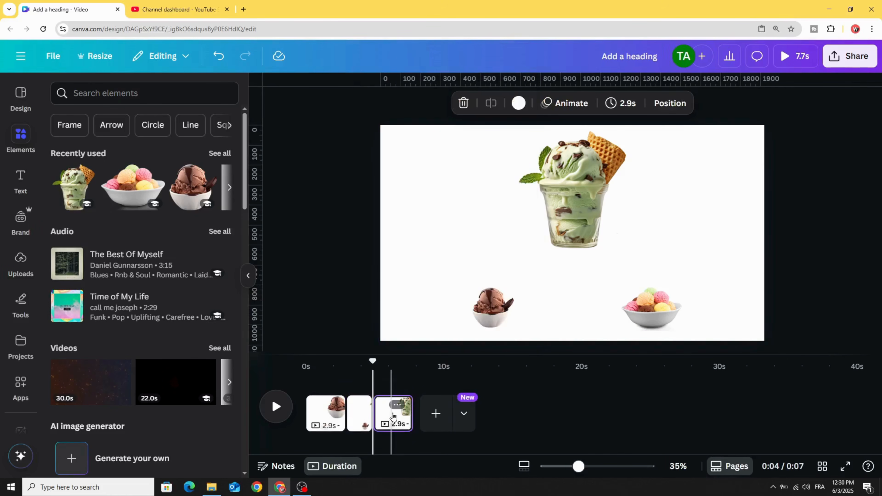
# On the third page, shrink the mint cup into the lower left and enlarge the multicoloured bowl to about 745 px wide, centred near the upper edge
pyautogui.click(585, 214)
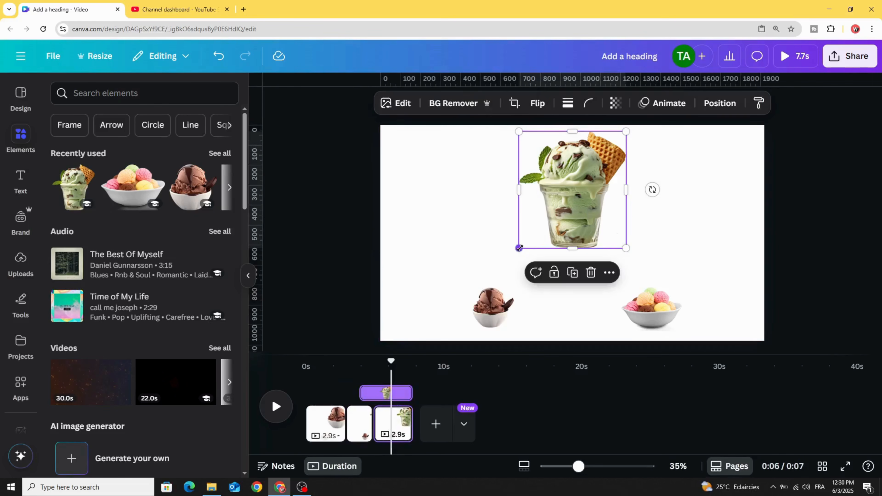
pyautogui.moveTo(519, 248); pyautogui.dragTo(472, 312)
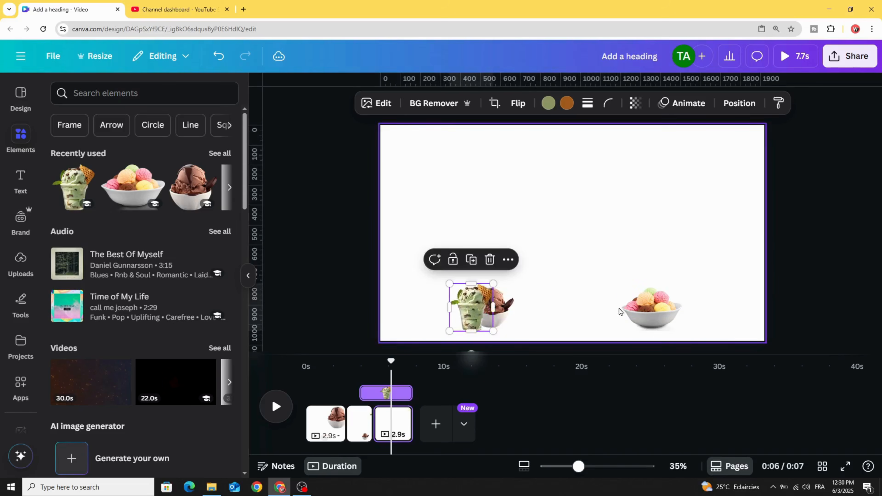
pyautogui.moveTo(620, 312); pyautogui.dragTo(520, 159)
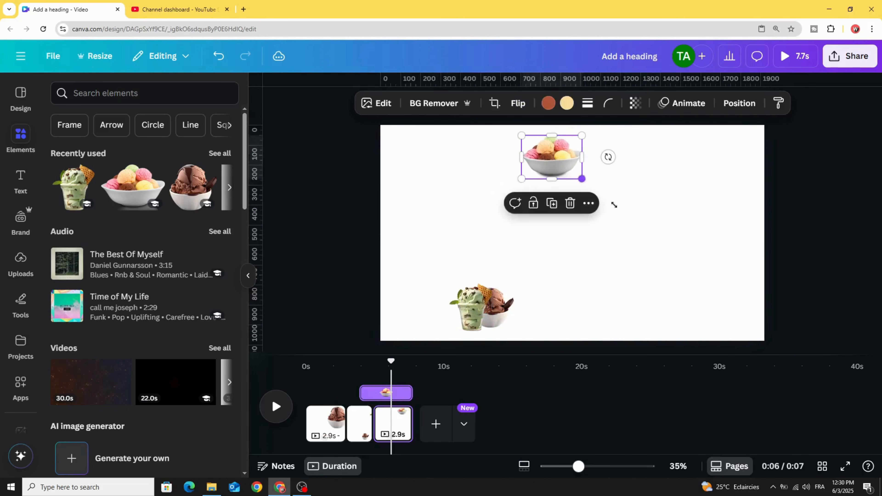
pyautogui.moveTo(614, 205); pyautogui.dragTo(589, 207)
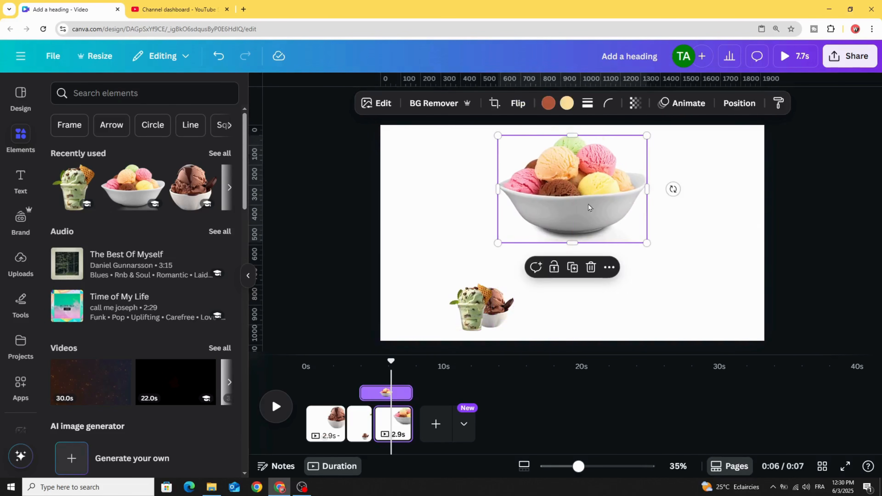
# Move the small chocolate bowl to the third page's lower right and shift the small mint cup into its former place
pyautogui.moveTo(507, 311); pyautogui.dragTo(658, 316)
pyautogui.moveTo(471, 322); pyautogui.dragTo(498, 322)
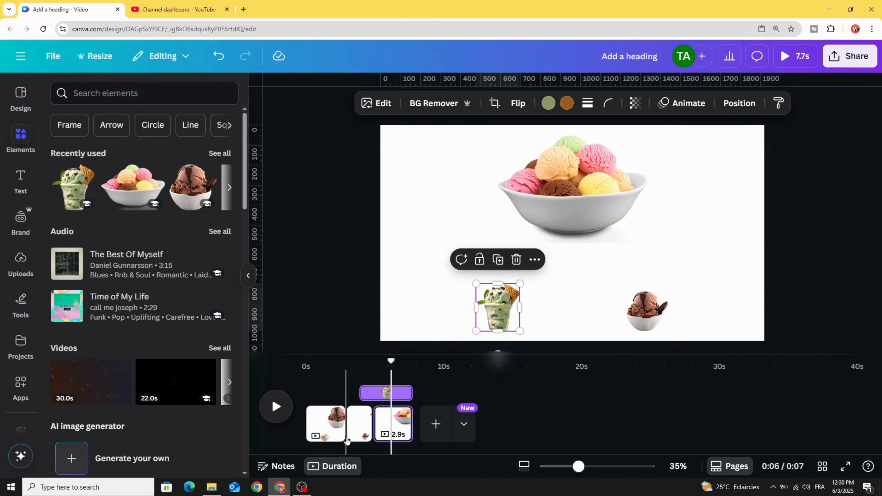
# Apply the Match & Move transition between the first and second pages
pyautogui.moveTo(563, 472); pyautogui.dragTo(587, 472)
pyautogui.click(422, 424)
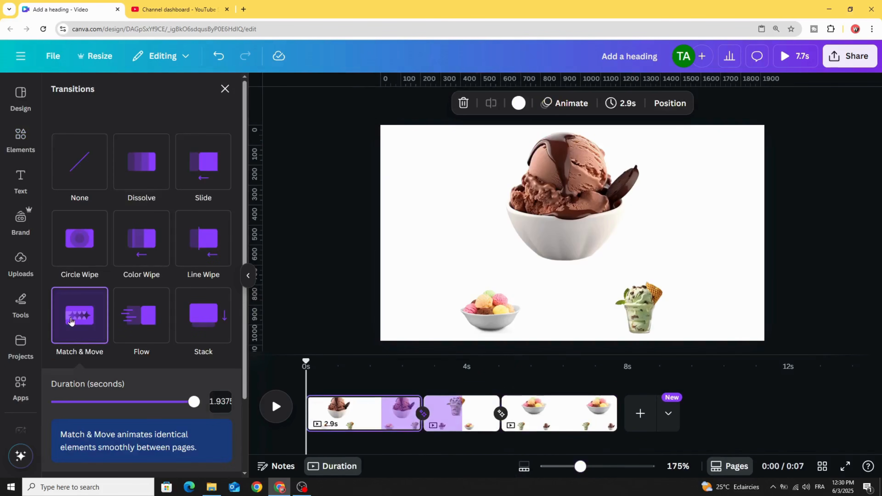
pyautogui.click(344, 332)
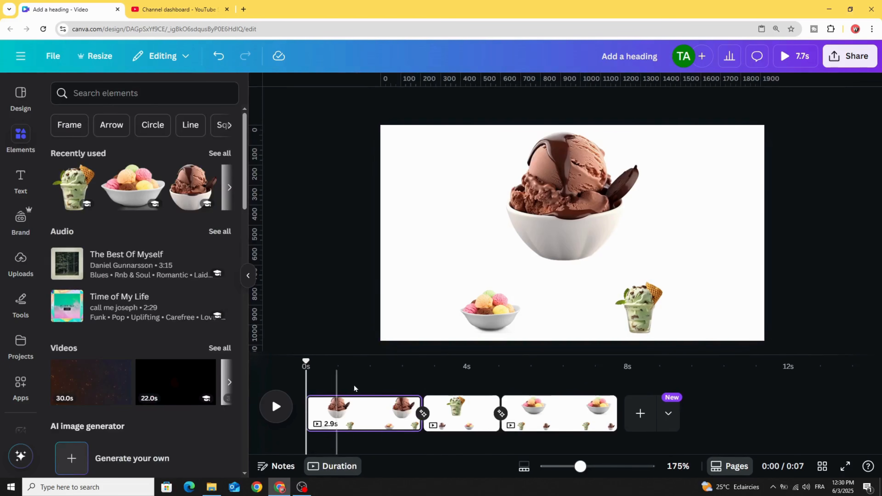
# Preview the ice cream animation from shortly before the first transition through to the third page
pyautogui.click(404, 384)
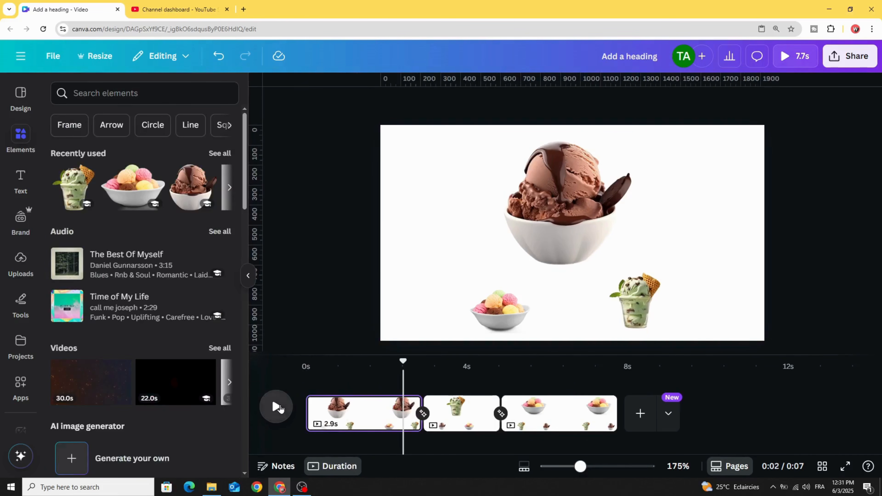
pyautogui.click(277, 407)
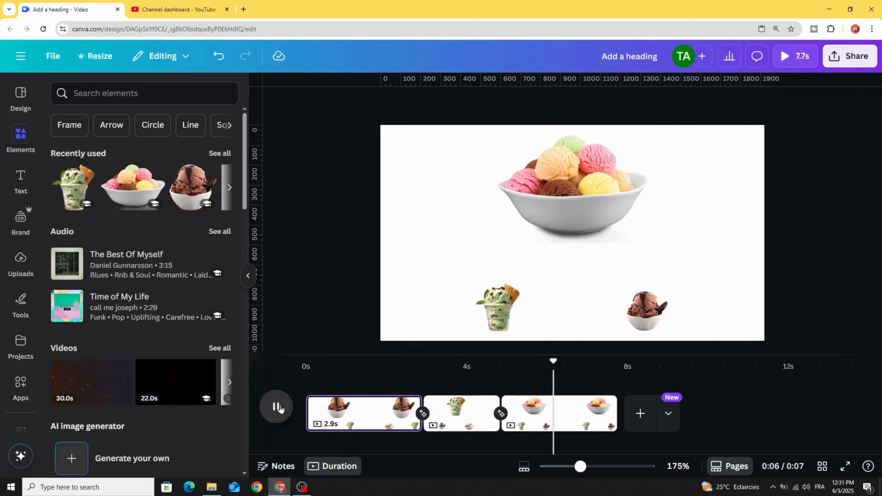
pyautogui.click(276, 407)
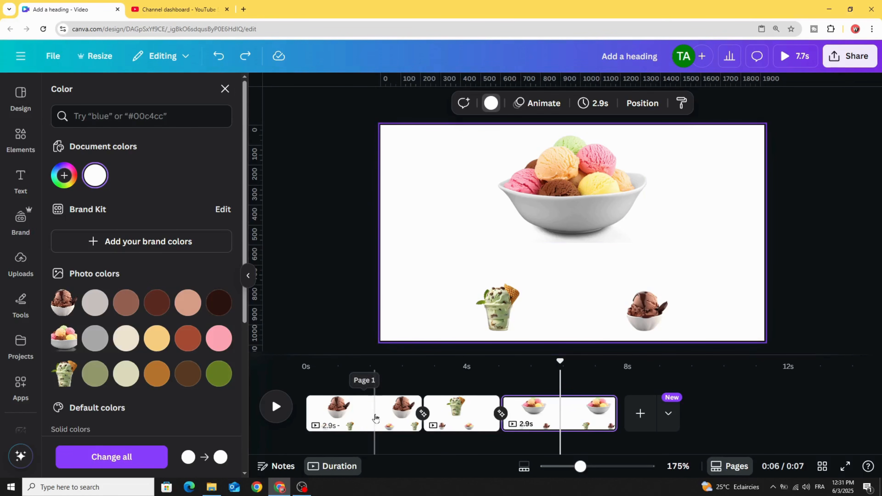
# Set the first page's background to the custom pink-red colour #FF0063
pyautogui.click(374, 417)
pyautogui.click(416, 190)
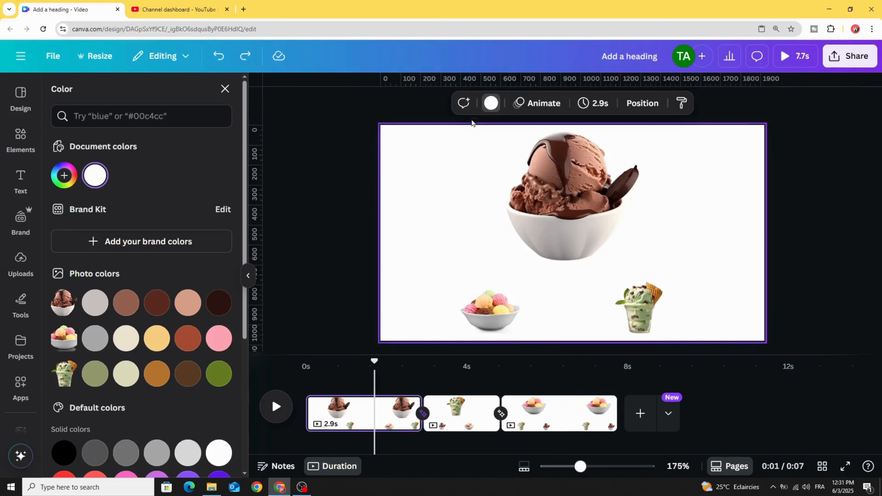
pyautogui.click(490, 103)
pyautogui.click(492, 104)
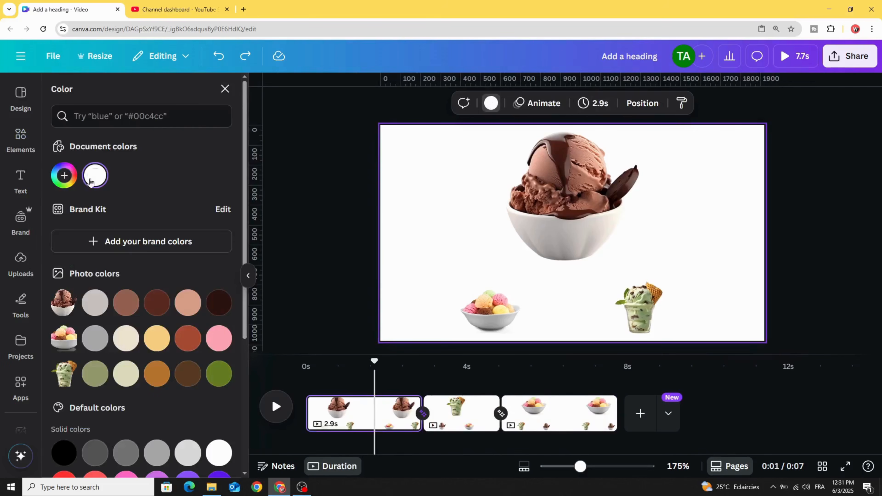
pyautogui.click(63, 176)
pyautogui.click(194, 303)
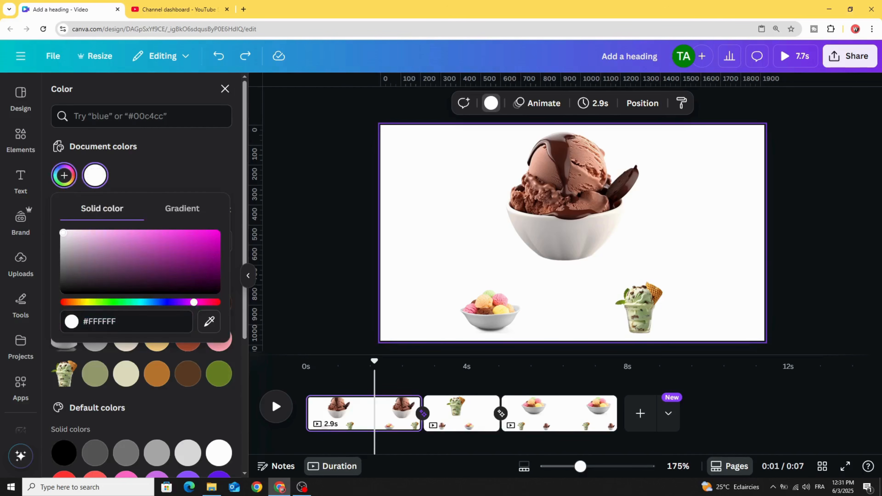
pyautogui.click(209, 303)
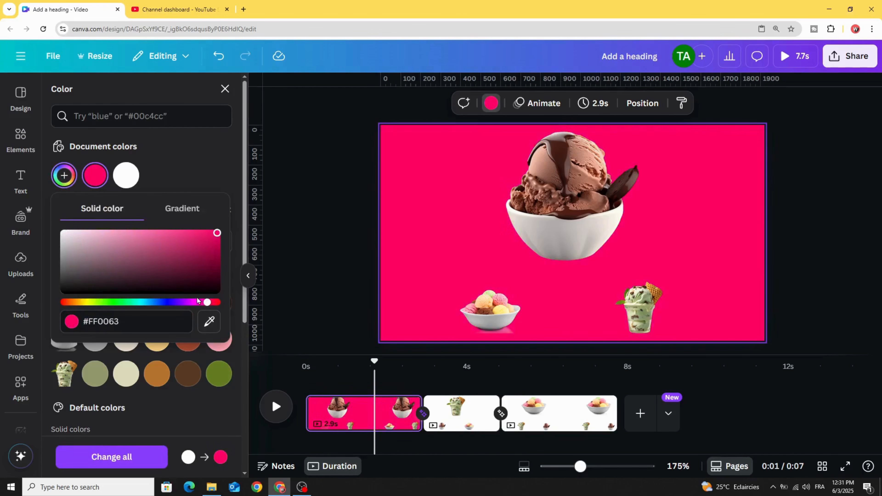
# Set the second page's background to the custom yellow colour #FFE500
pyautogui.click(441, 406)
pyautogui.click(492, 103)
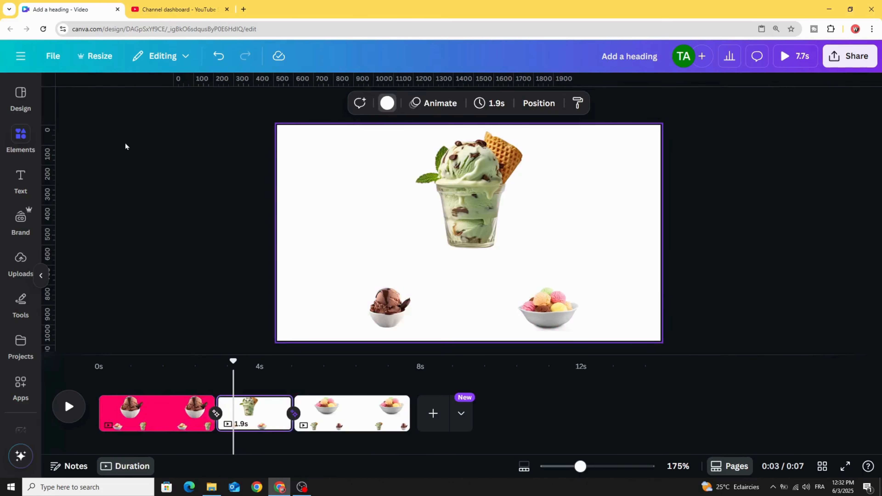
pyautogui.click(20, 139)
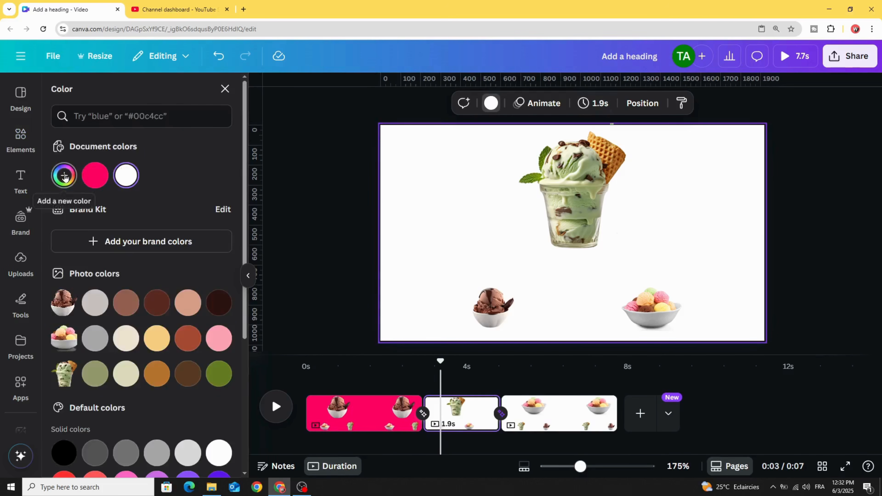
pyautogui.click(65, 176)
pyautogui.click(87, 305)
pyautogui.moveTo(165, 262); pyautogui.dragTo(244, 211)
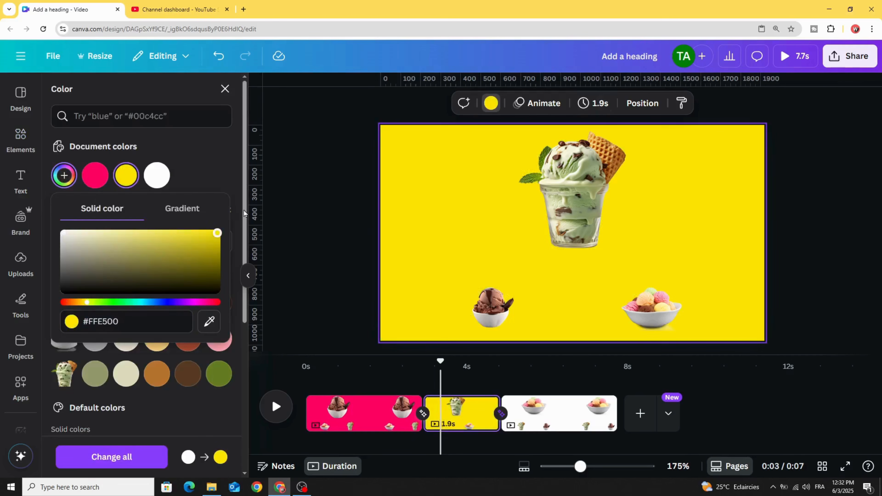
# Set the third page's background to the default cyan-blue colour and play the animation from the first page
pyautogui.click(559, 413)
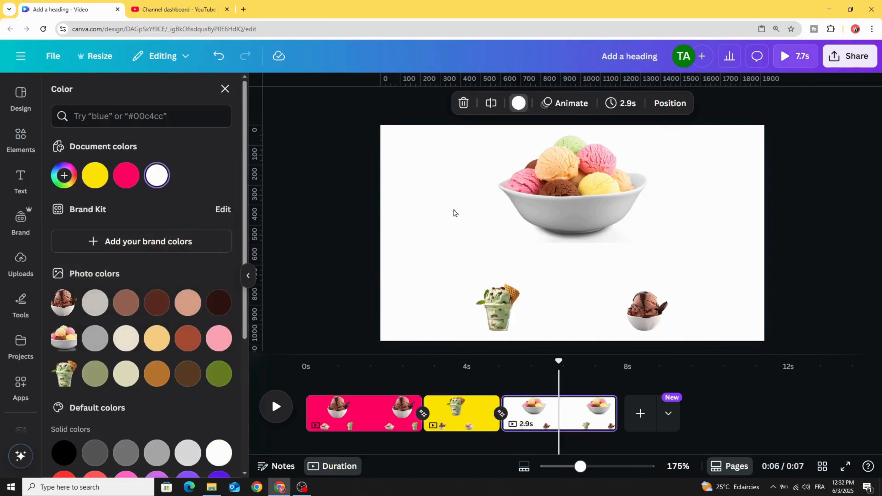
pyautogui.click(472, 118)
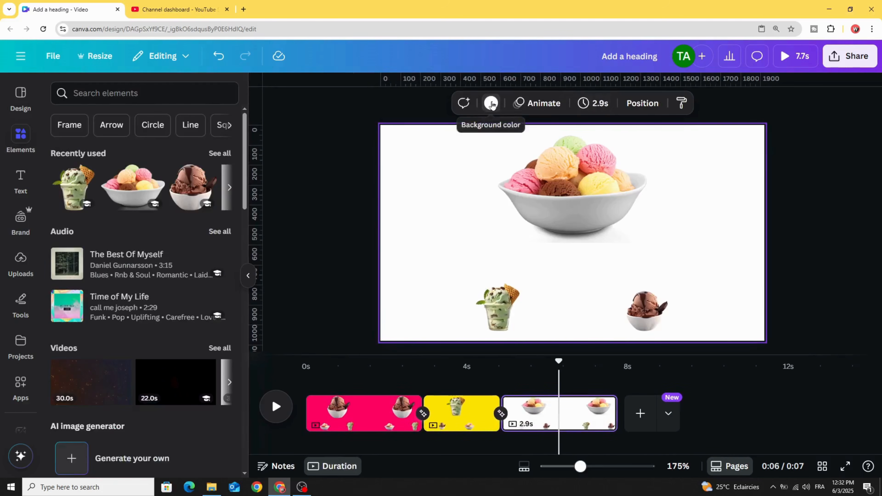
pyautogui.click(491, 103)
pyautogui.scroll(-4, 97, 399)
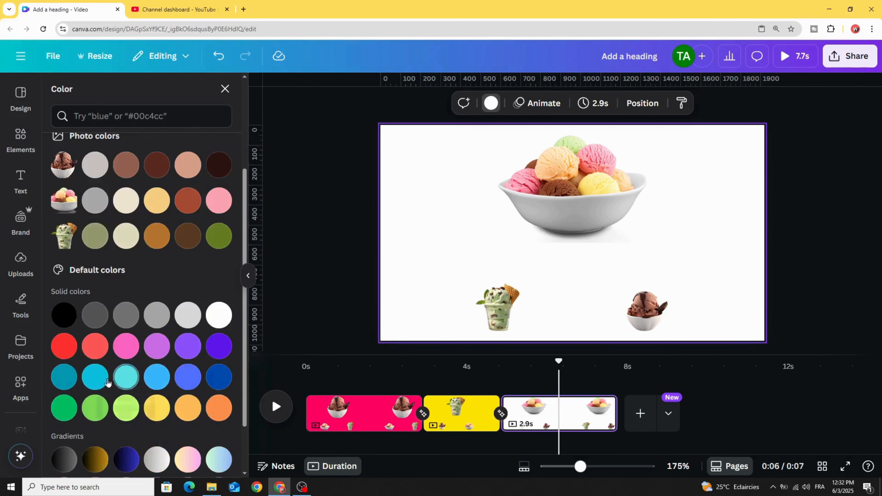
pyautogui.click(94, 378)
pyautogui.moveTo(558, 362); pyautogui.dragTo(378, 367)
pyautogui.click(276, 409)
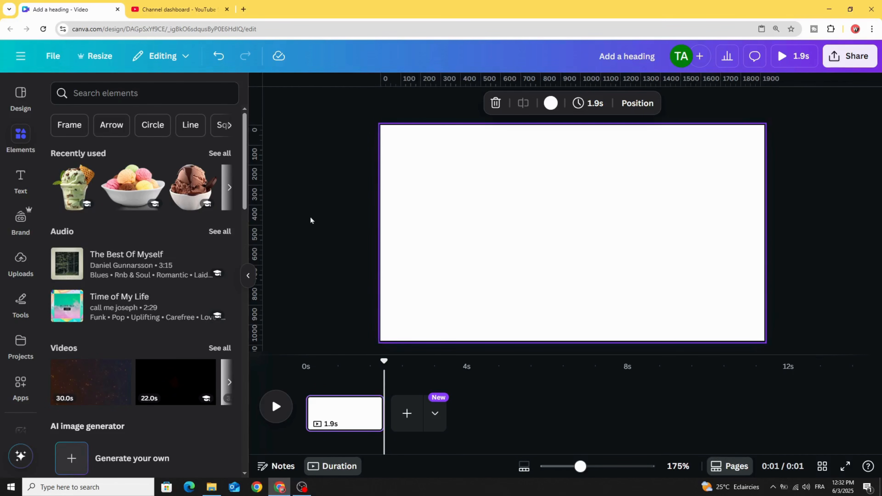
# Add the heading "SUPER" at the centre of the blank page and set its font to League Spartan
pyautogui.click(21, 179)
pyautogui.click(111, 260)
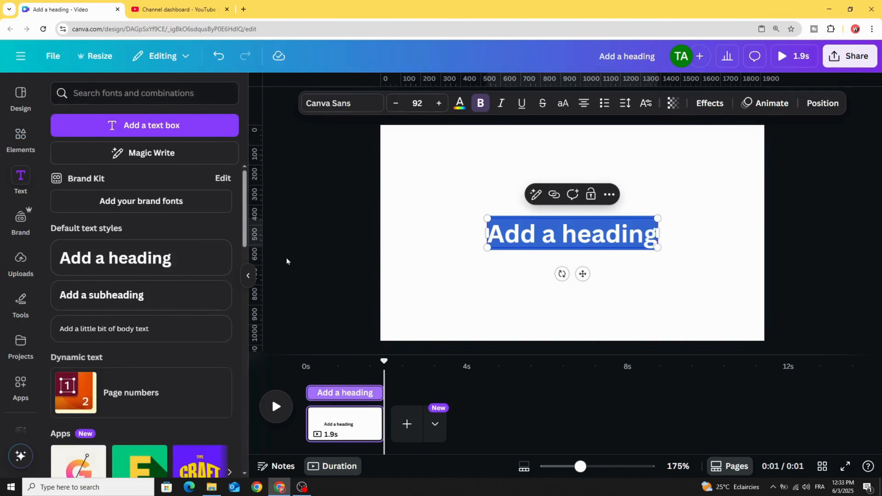
pyautogui.write('SUPER')
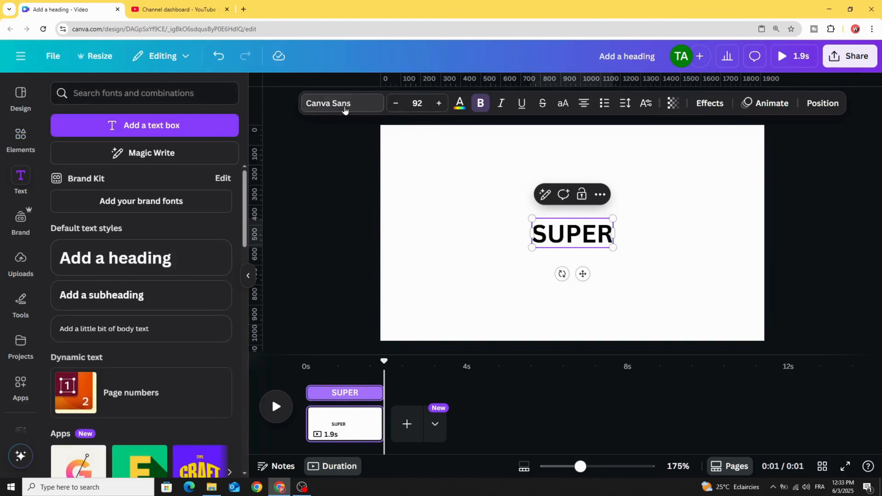
pyautogui.click(345, 110)
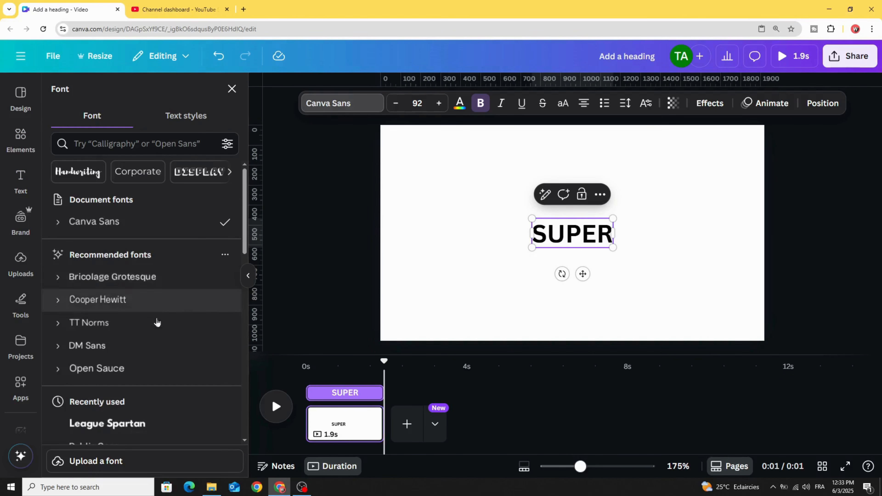
pyautogui.scroll(-3, 157, 323)
pyautogui.click(144, 334)
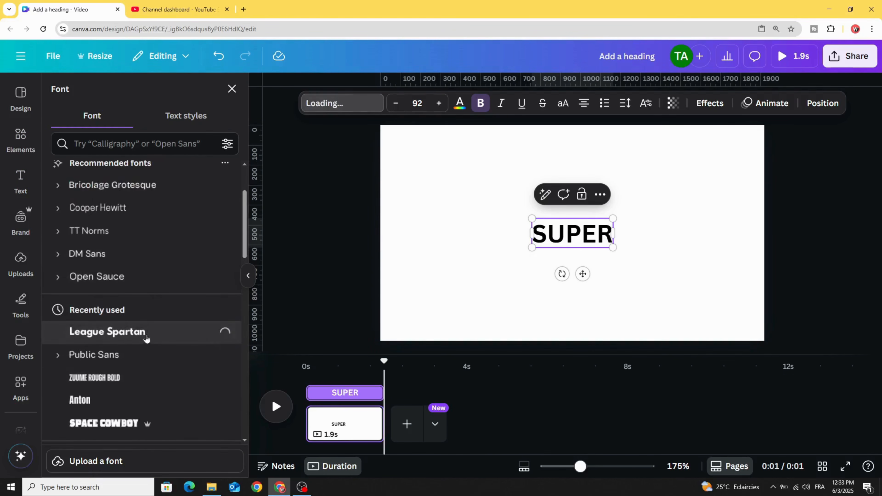
pyautogui.click(468, 226)
# Duplicate the SUPER heading directly beneath the original and change the copy's text to "PIZZA"
pyautogui.moveTo(560, 237)
pyautogui.mouseDown()
pyautogui.moveTo(560, 216)
pyautogui.moveTo(569, 238)
pyautogui.mouseUp()
pyautogui.click(582, 173)
pyautogui.doubleClick(569, 239)
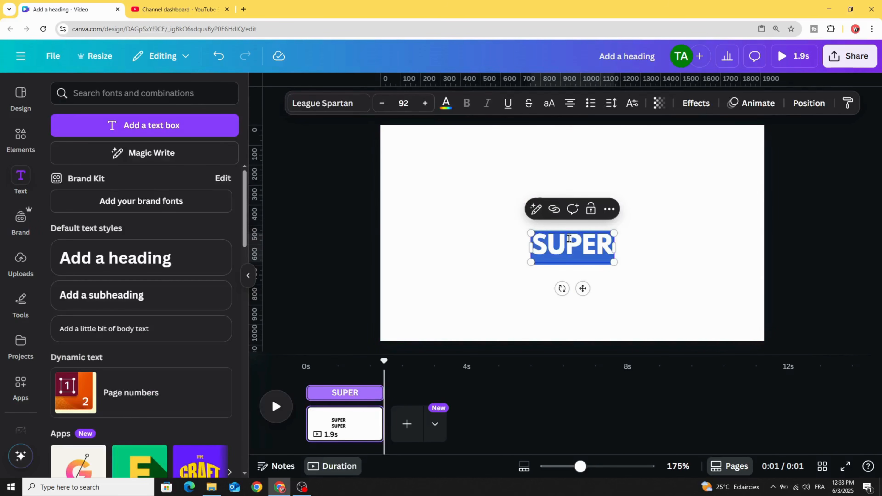
pyautogui.write('PIZZA')
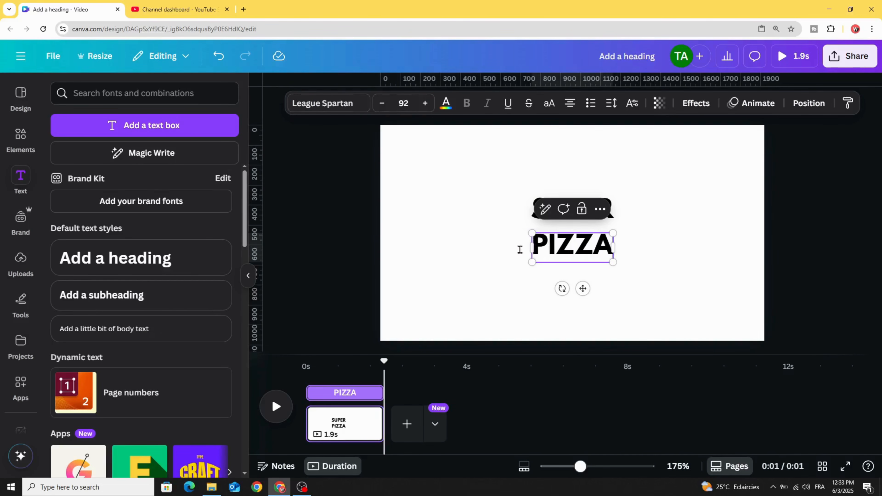
pyautogui.press('Escape')
pyautogui.click(477, 261)
# Search the elements for "PIZZA" photos and add the whole round pizza on a wooden board to the page
pyautogui.click(18, 135)
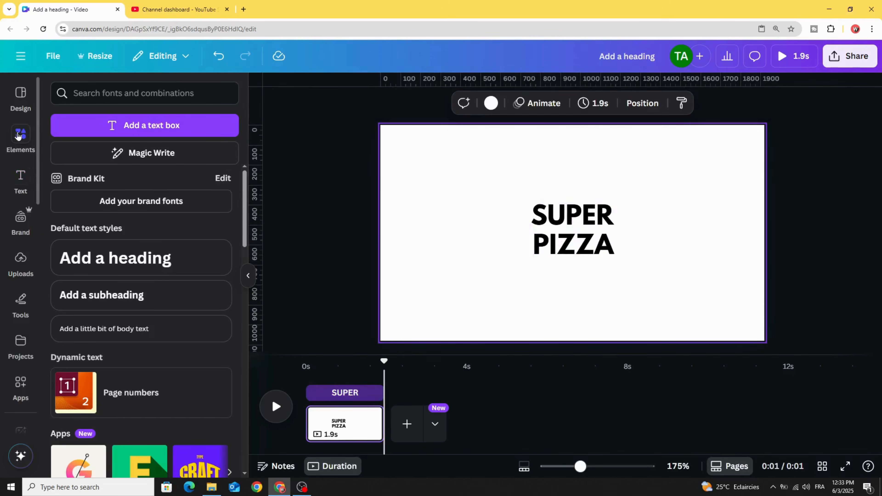
pyautogui.click(105, 93)
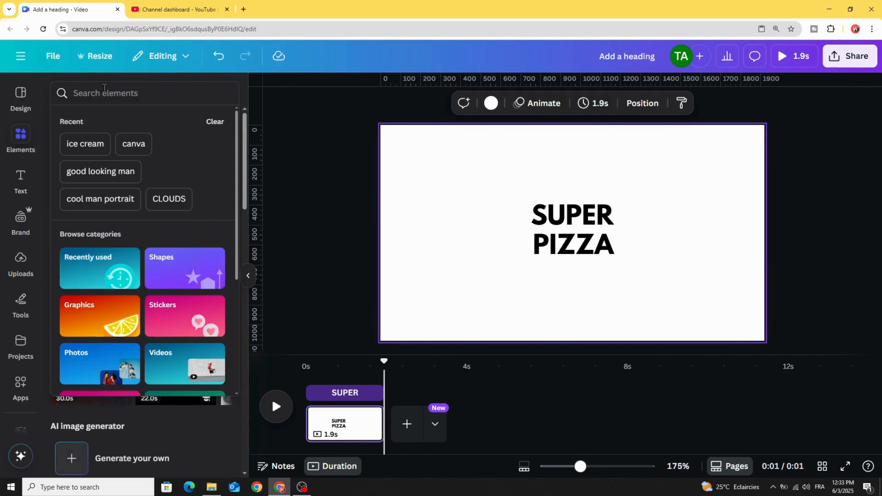
pyautogui.write('PIZZA')
pyautogui.press('Return')
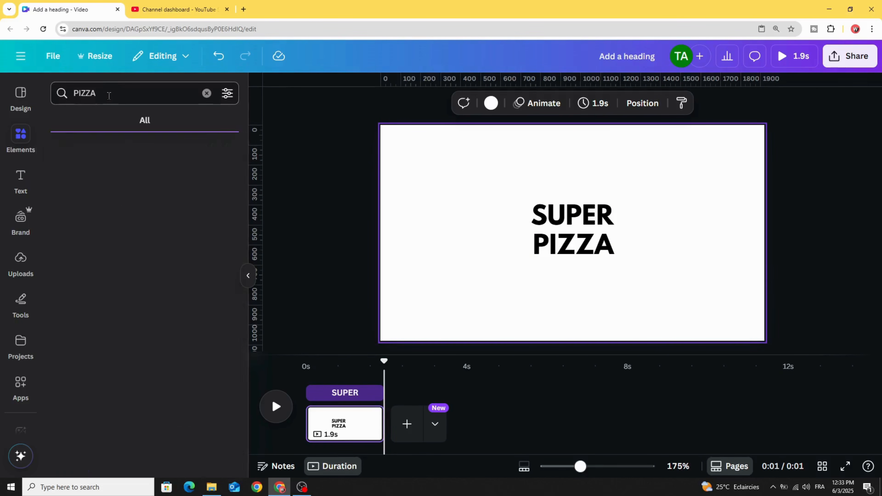
pyautogui.click(159, 122)
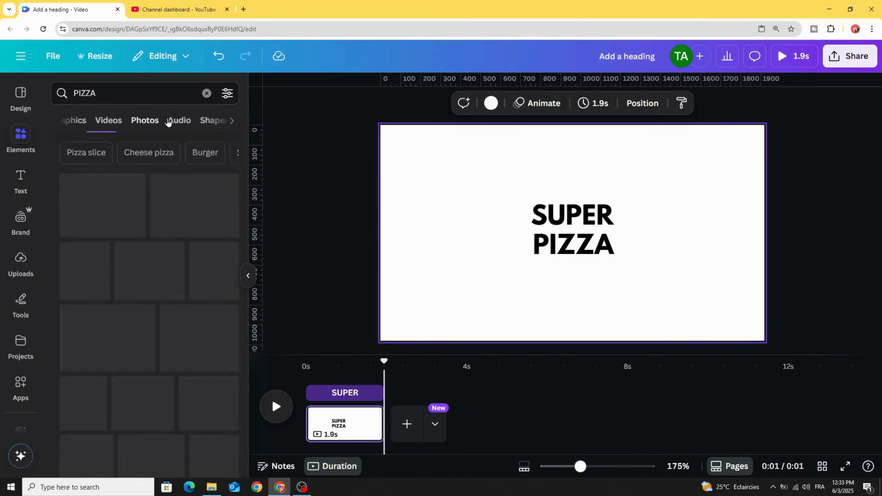
pyautogui.click(198, 207)
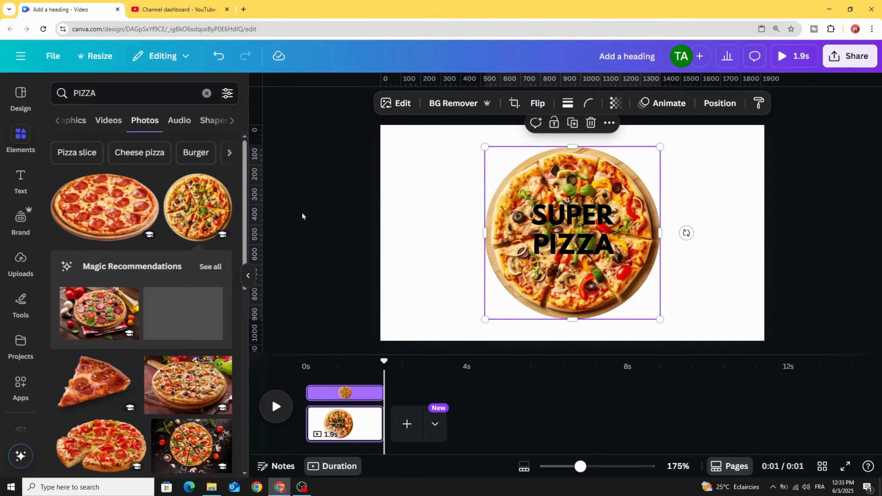
# Shift the pizza photo slightly left and bring it to the front, over the SUPER PIZZA text
pyautogui.moveTo(522, 192); pyautogui.dragTo(507, 191)
pyautogui.rightClick(506, 191)
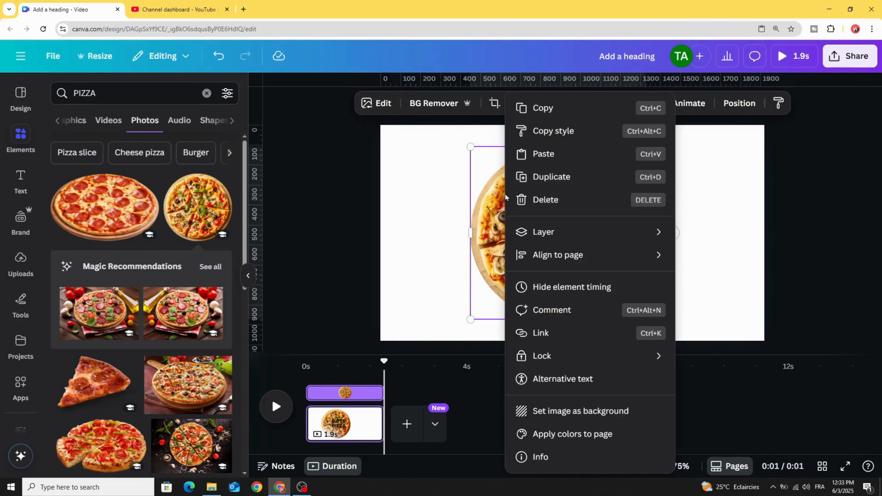
pyautogui.moveTo(599, 228)
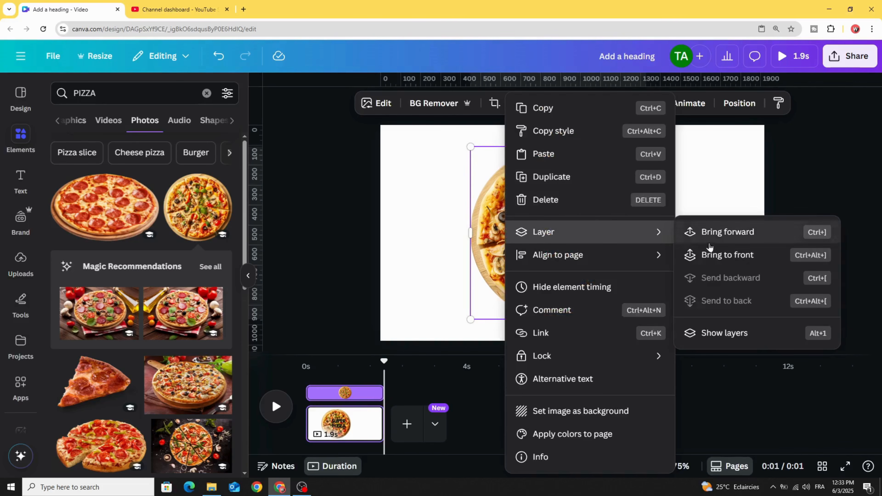
pyautogui.click(751, 257)
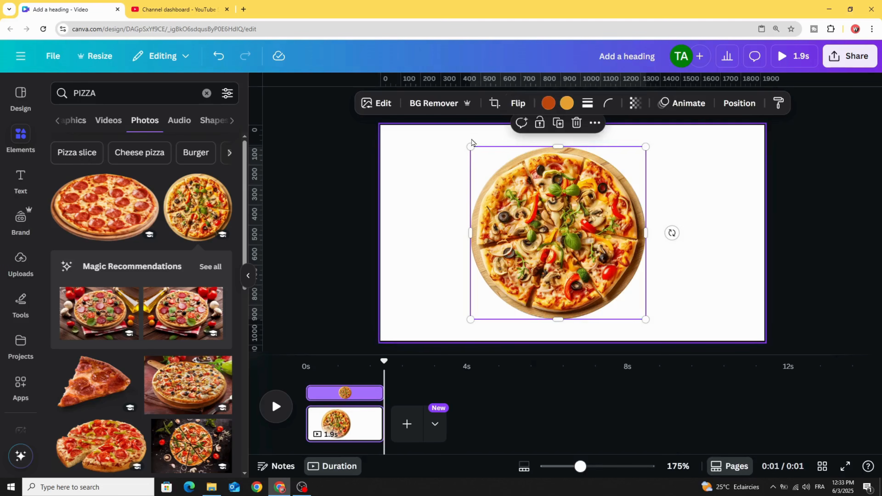
# Shrink the pizza photo to about 565 px wide and centre it over the hidden SUPER PIZZA text
pyautogui.moveTo(472, 145); pyautogui.dragTo(547, 194)
pyautogui.moveTo(587, 290); pyautogui.dragTo(569, 262)
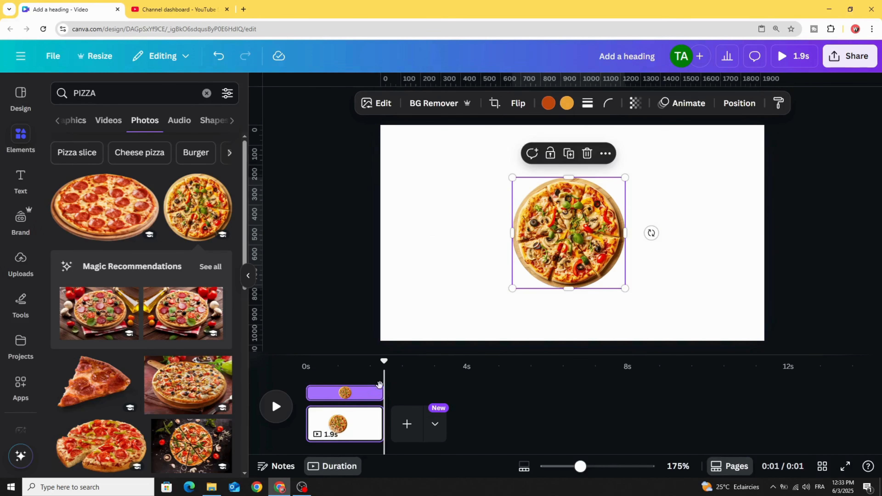
# Duplicate the page and rotate the pizza photo slightly counterclockwise on the copy
pyautogui.click(369, 416)
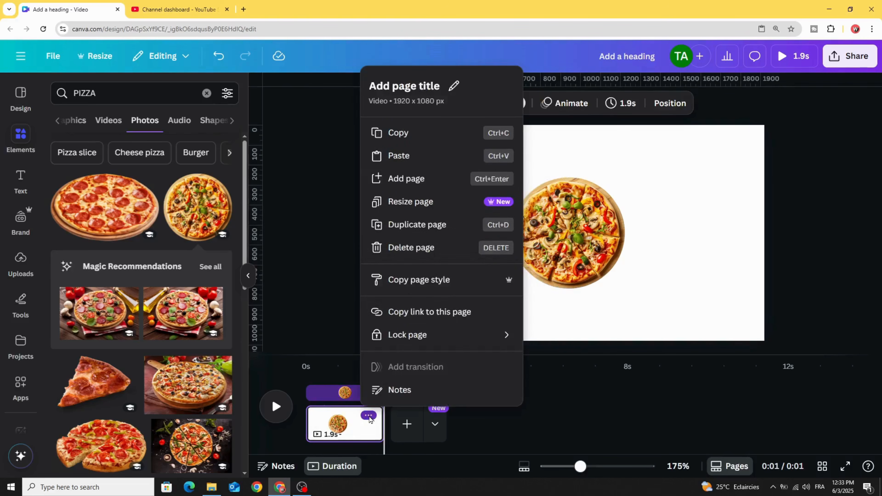
pyautogui.click(428, 226)
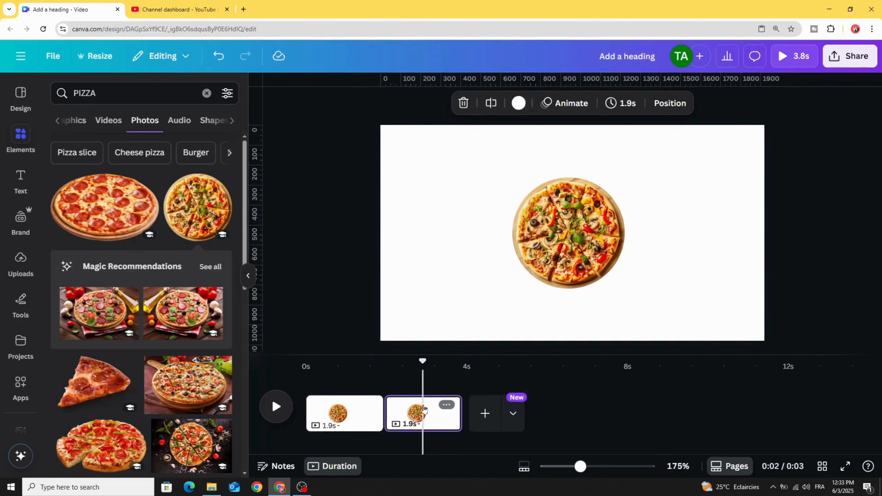
pyautogui.click(612, 233)
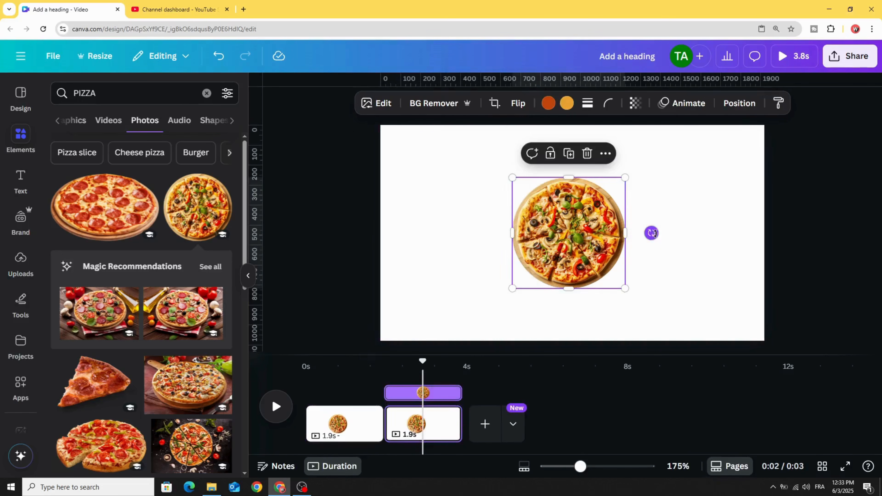
pyautogui.moveTo(652, 233); pyautogui.dragTo(562, 143)
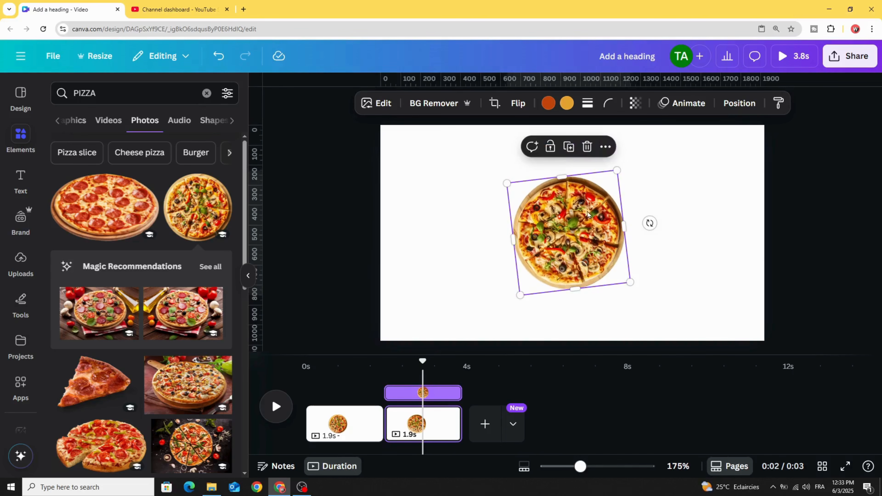
# On the second page, move the hidden PIZZA text out to the right of the pizza and SUPER out to its left
pyautogui.rightClick(558, 239)
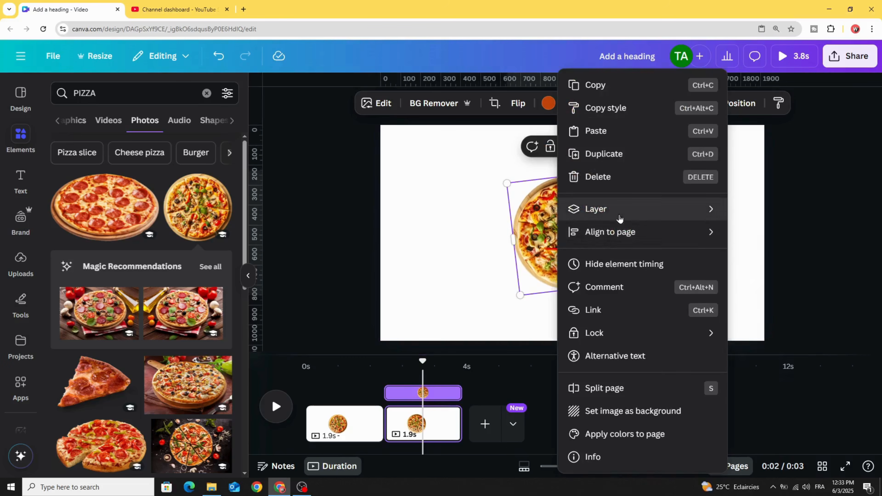
pyautogui.moveTo(618, 216)
pyautogui.click(464, 311)
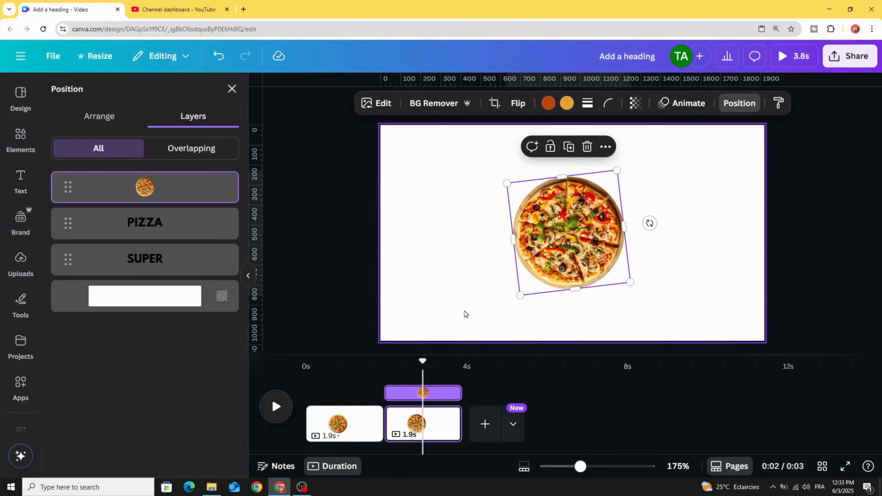
pyautogui.click(184, 228)
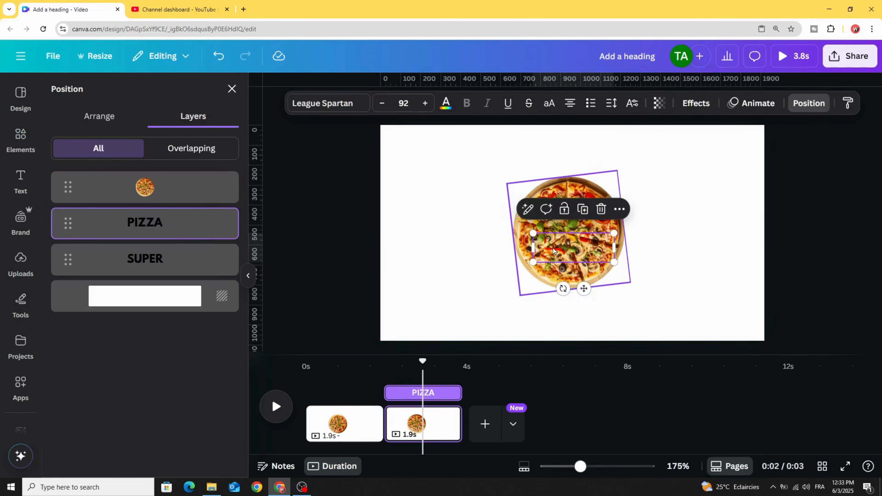
pyautogui.moveTo(554, 251); pyautogui.dragTo(648, 249)
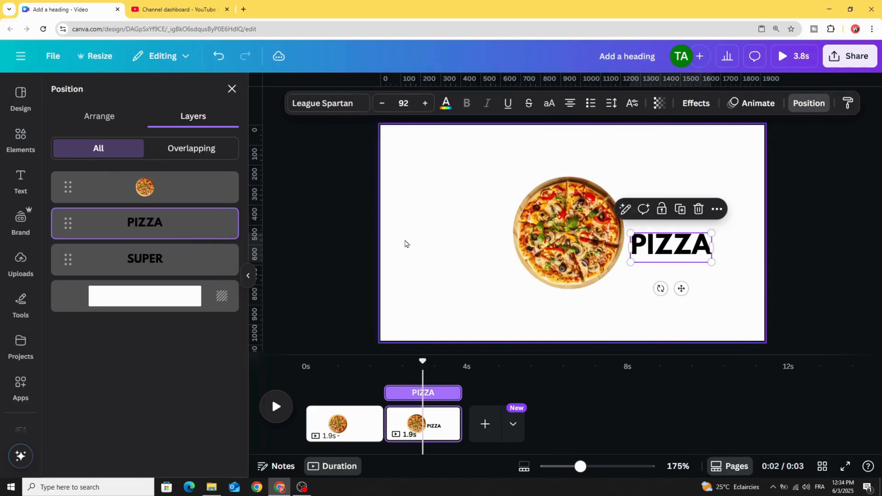
pyautogui.click(181, 264)
pyautogui.moveTo(578, 221); pyautogui.dragTo(472, 212)
# Apply a Match & Move transition lasting 0.97 seconds between the first and second pages
pyautogui.moveTo(423, 361); pyautogui.dragTo(372, 361)
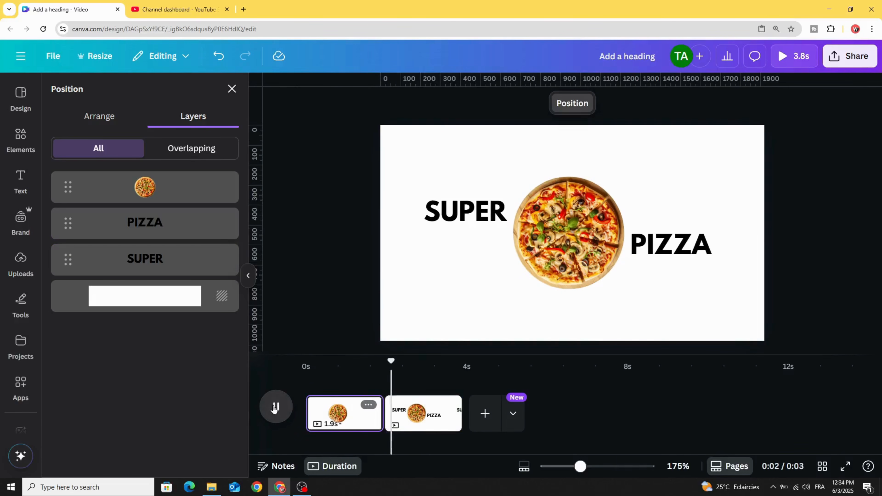
pyautogui.click(275, 407)
pyautogui.click(384, 423)
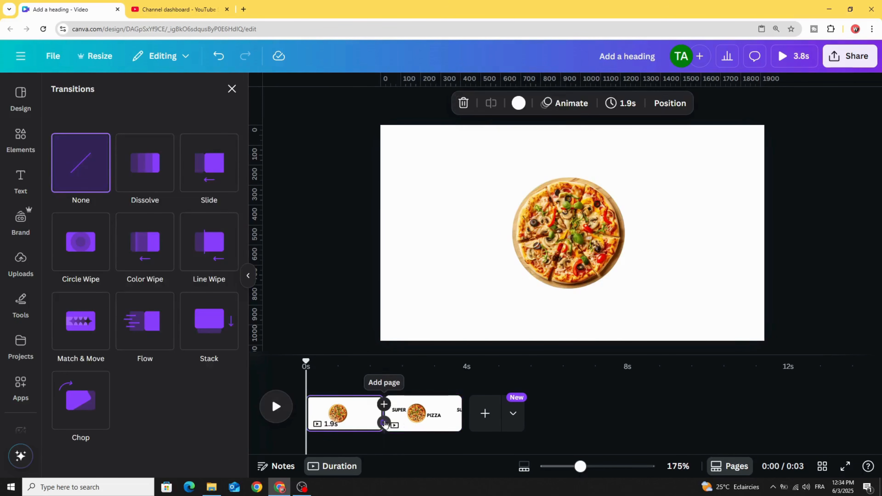
pyautogui.click(80, 319)
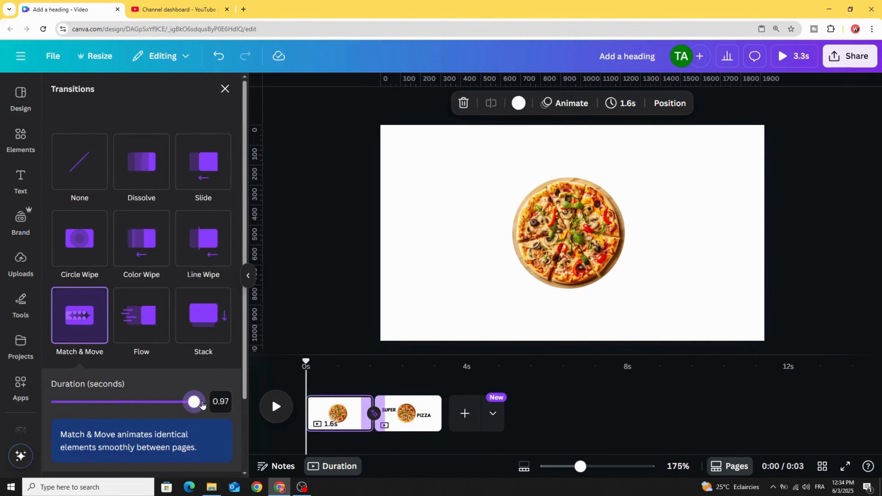
pyautogui.moveTo(202, 403); pyautogui.dragTo(203, 403)
# Play back the two pages from the start to check the text sliding out from behind the pizza
pyautogui.click(337, 389)
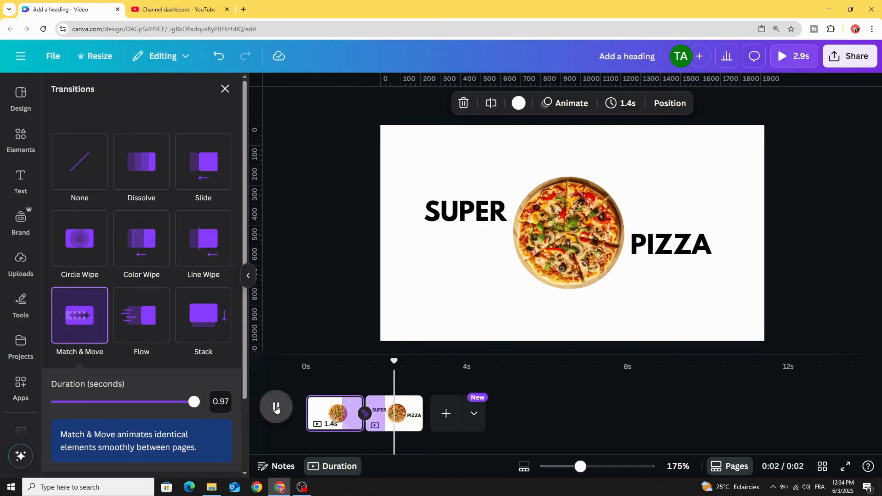
pyautogui.click(276, 408)
pyautogui.moveTo(393, 363); pyautogui.dragTo(341, 362)
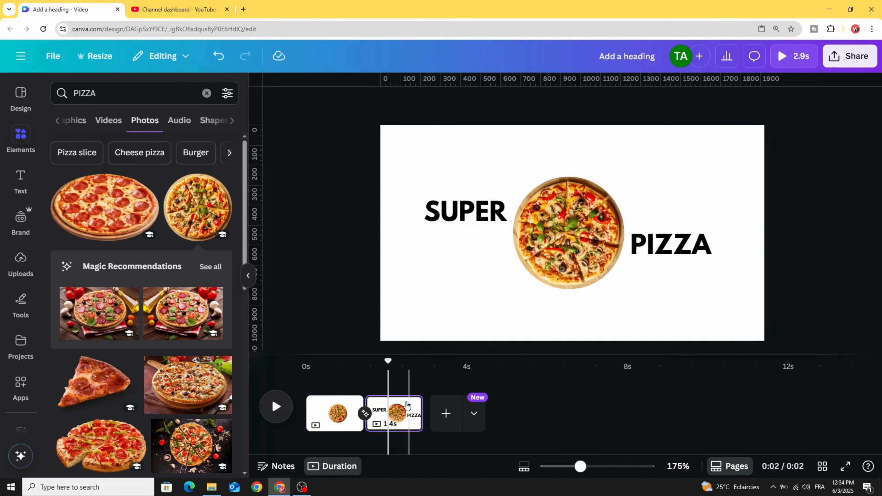
# Duplicate the first page and move the copy to the end, after the SUPER PIZZA page
pyautogui.click(334, 417)
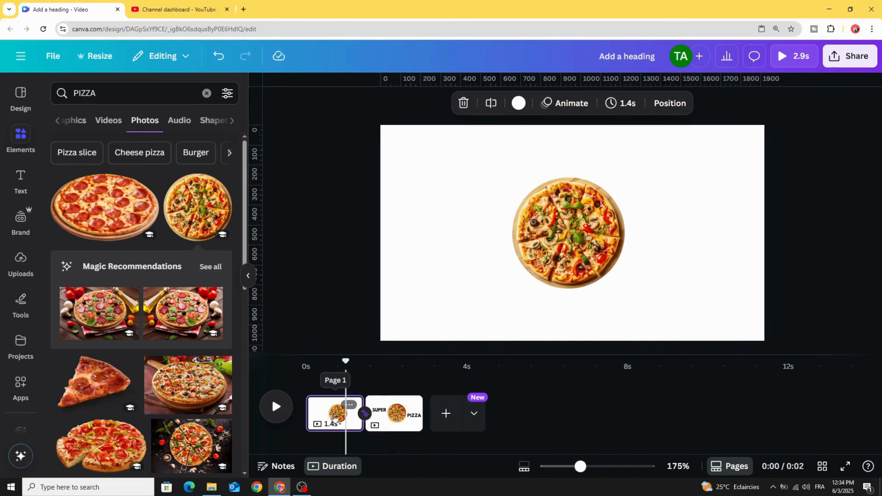
pyautogui.click(349, 406)
pyautogui.click(403, 200)
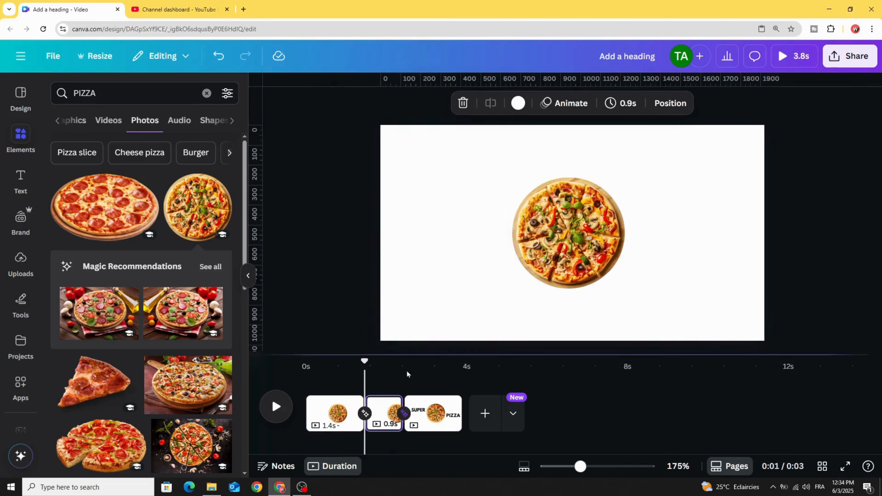
pyautogui.moveTo(384, 419); pyautogui.dragTo(466, 420)
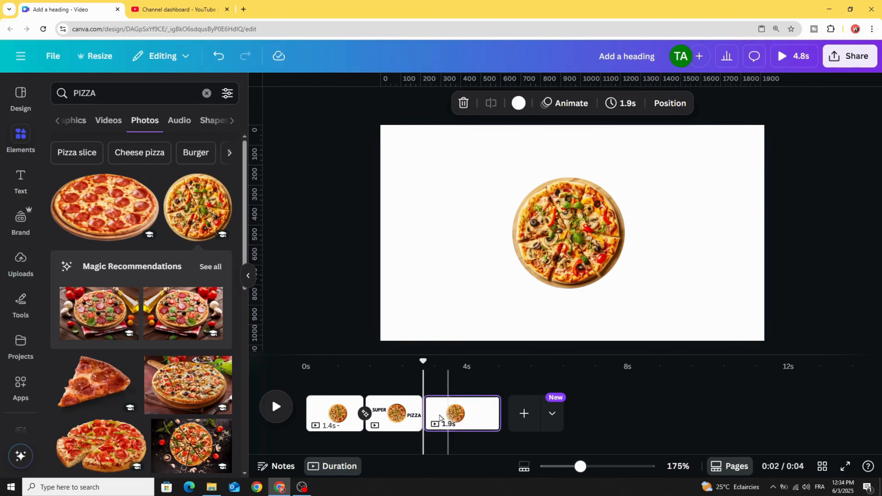
# Apply a Match & Move transition lasting 0.97 seconds between the second and third pages
pyautogui.click(422, 424)
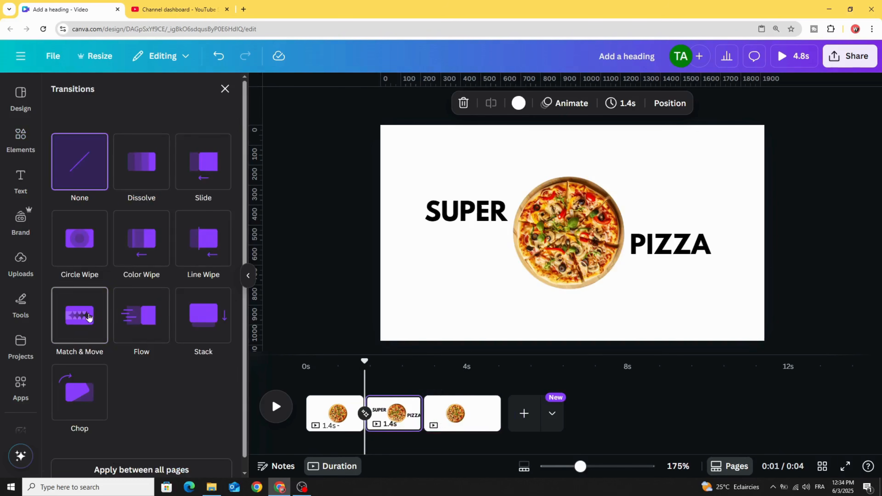
pyautogui.click(80, 315)
pyautogui.moveTo(143, 403); pyautogui.dragTo(195, 402)
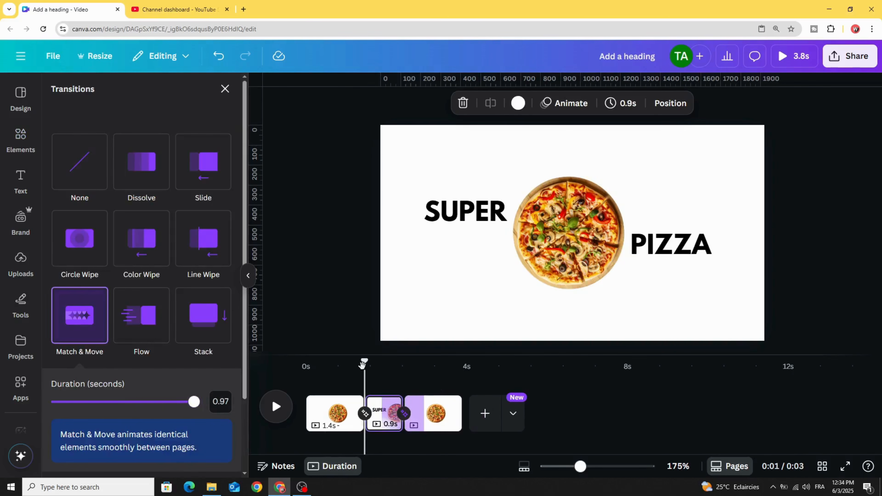
# Play back all three pages to check the text sliding out and back behind the pizza
pyautogui.click(346, 416)
pyautogui.click(275, 406)
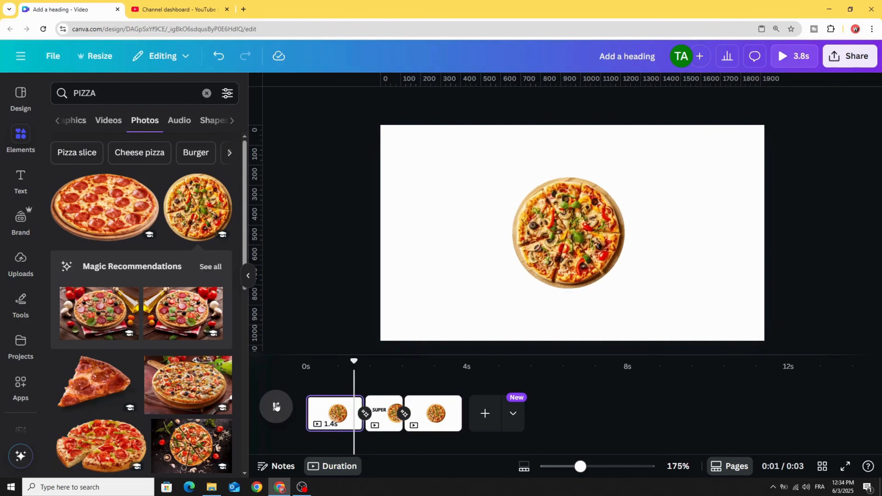
pyautogui.click(275, 406)
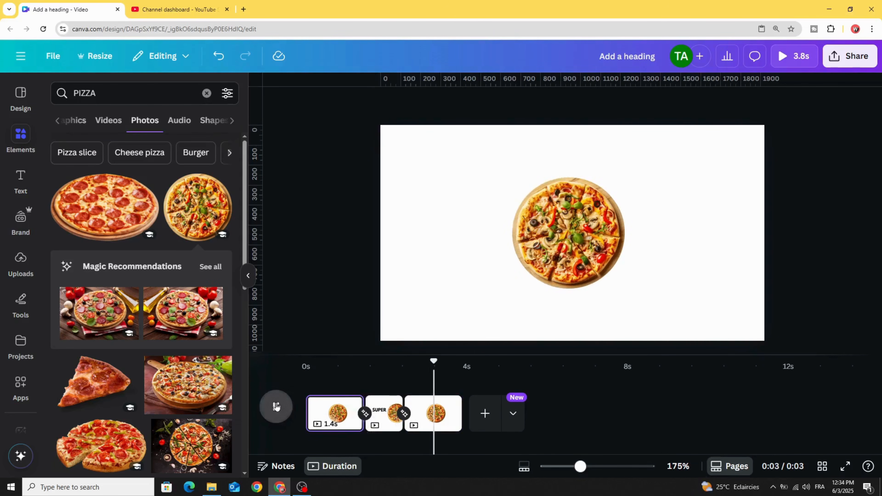
# Lengthen the middle SUPER PIZZA page so the whole video runs 4.6 s, and play it from the first page
pyautogui.moveTo(397, 426); pyautogui.dragTo(421, 424)
pyautogui.click(349, 413)
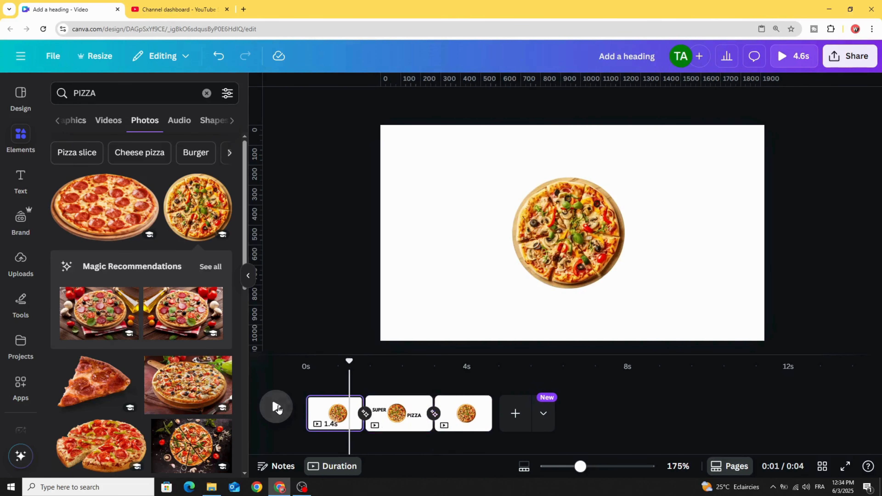
pyautogui.click(277, 407)
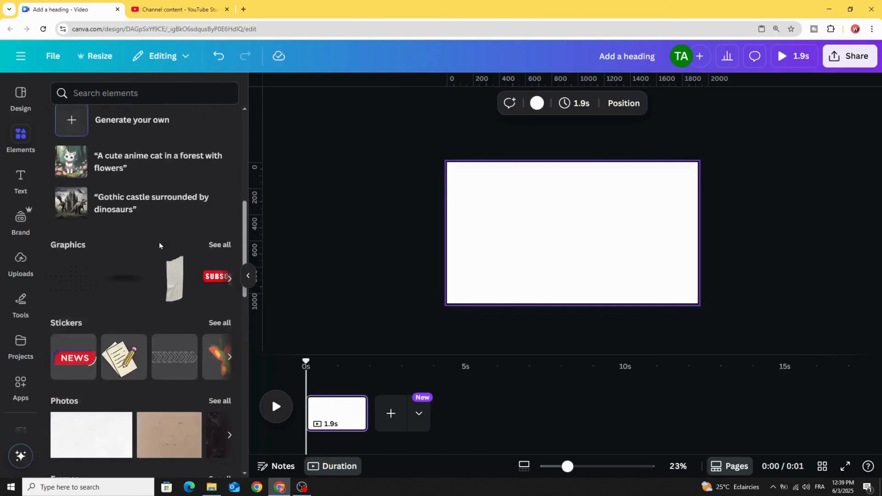
# Add a circle shape to the blank page, enlarge it to about 720 px wide and centre it
pyautogui.scroll(9, 159, 245)
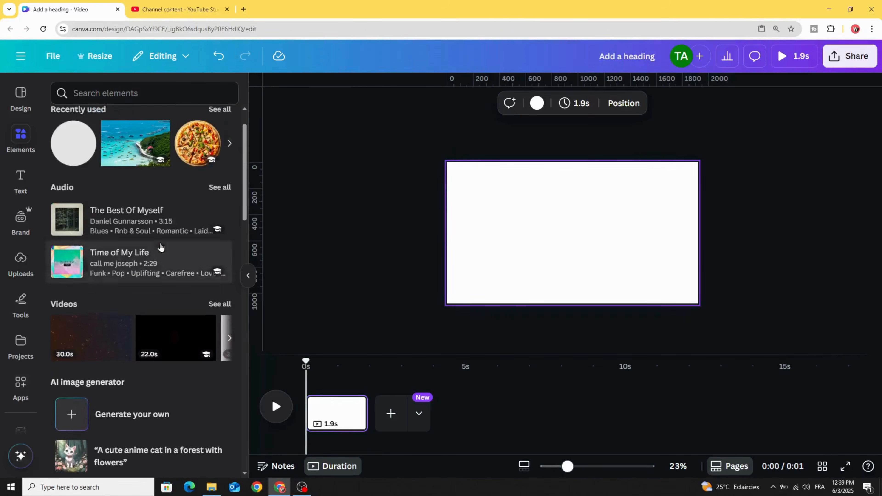
pyautogui.scroll(-15, 122, 298)
pyautogui.scroll(-5, 122, 298)
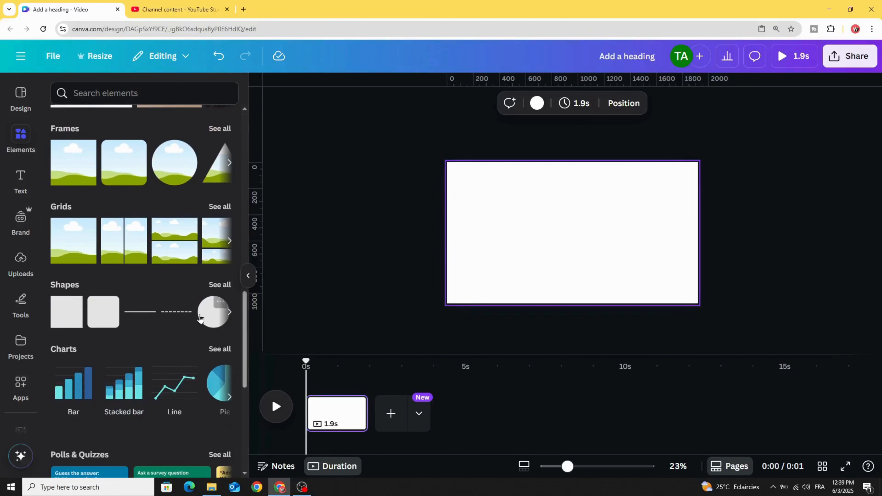
pyautogui.click(200, 318)
pyautogui.click(535, 236)
pyautogui.click(571, 235)
pyautogui.moveTo(571, 234); pyautogui.dragTo(599, 277)
pyautogui.moveTo(550, 225)
pyautogui.mouseDown()
pyautogui.moveTo(561, 229)
pyautogui.moveTo(560, 222)
pyautogui.mouseUp()
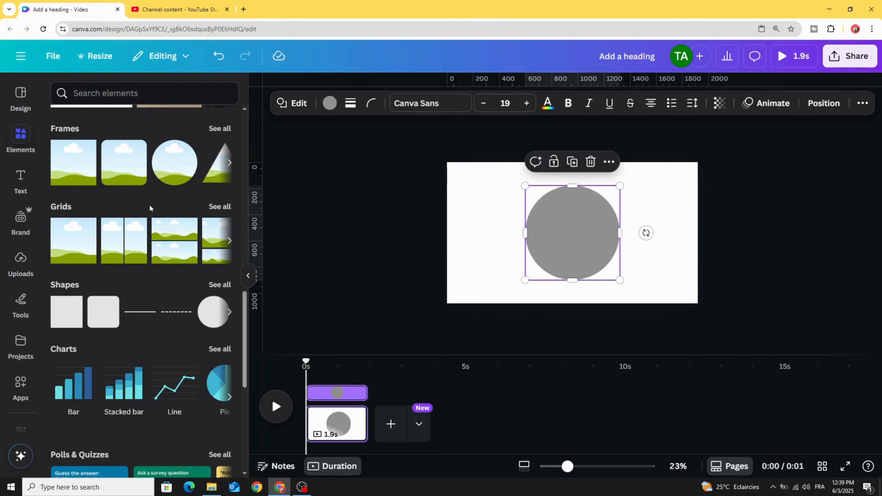
# Add a heading reading "SUPER" and place it over the upper part of the grey circle
pyautogui.click(13, 180)
pyautogui.click(96, 258)
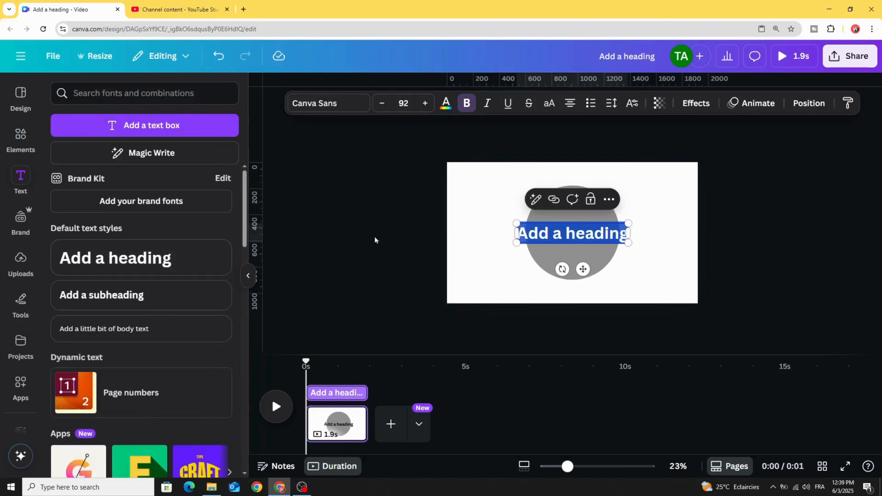
pyautogui.moveTo(563, 232); pyautogui.dragTo(563, 202)
pyautogui.click(563, 202)
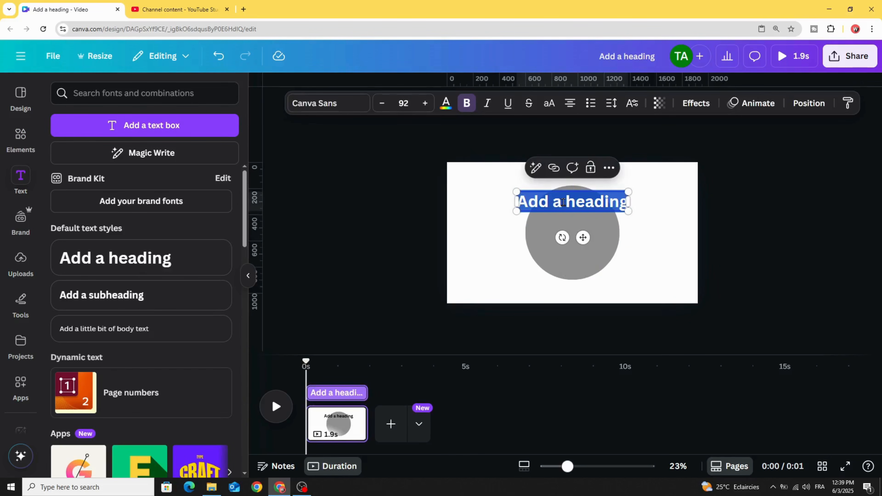
pyautogui.write('SUPER')
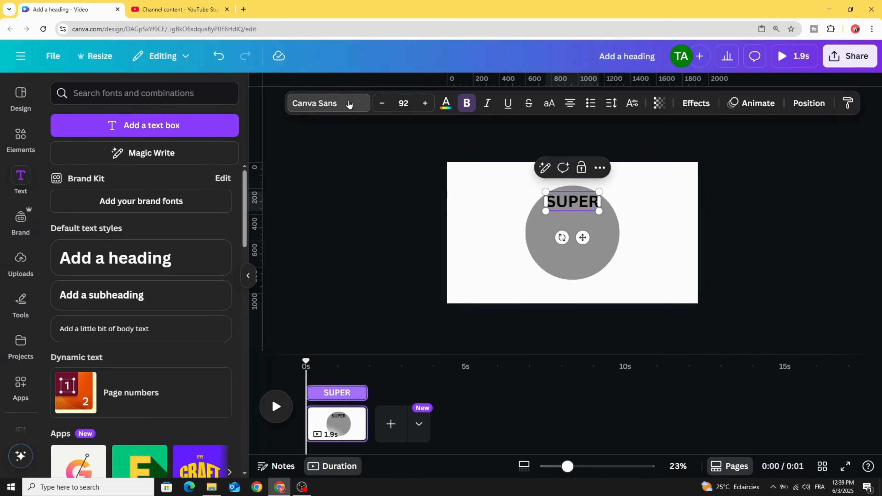
# Set the SUPER heading's font to League Spartan and its colour to the default turquoise blue
pyautogui.click(363, 106)
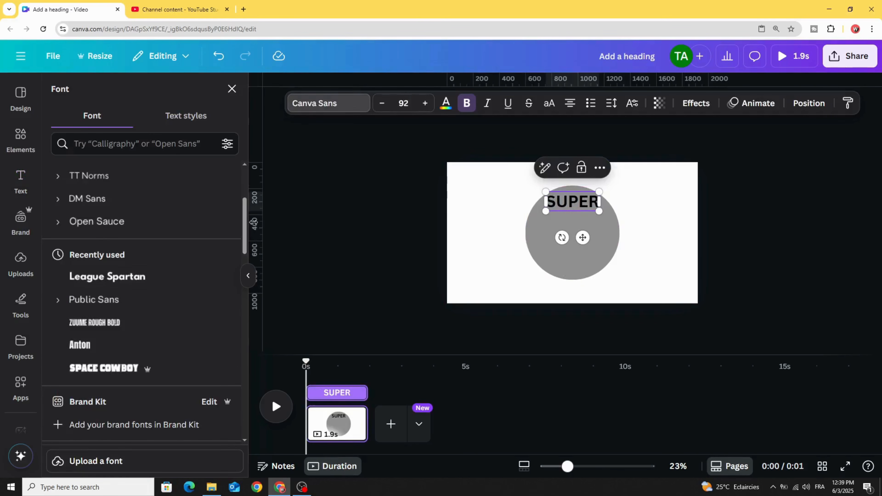
pyautogui.scroll(-1, 195, 278)
pyautogui.click(176, 231)
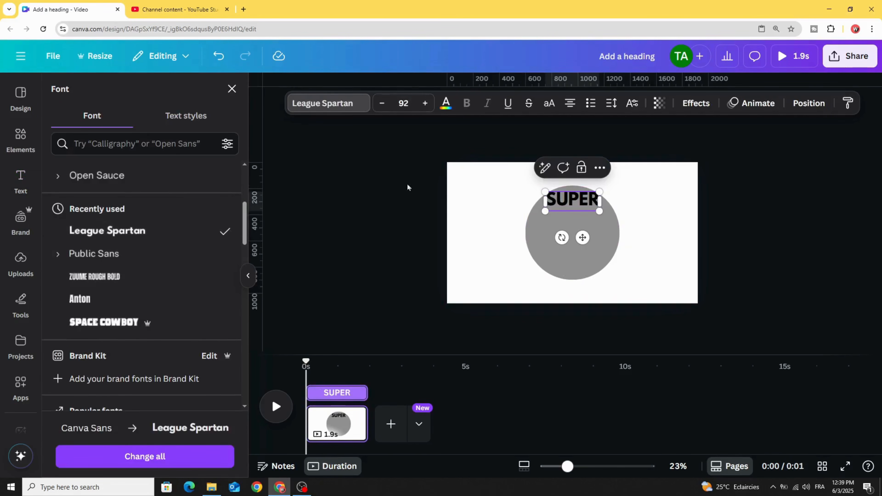
pyautogui.click(445, 106)
pyautogui.click(108, 379)
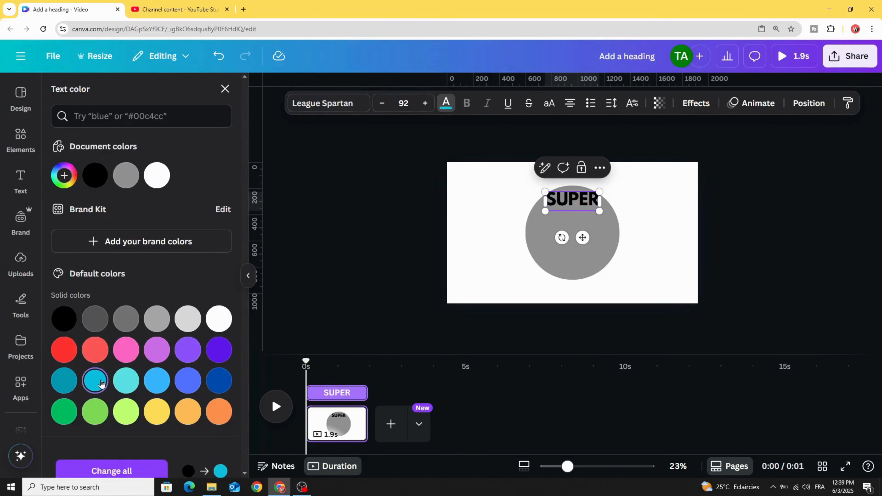
pyautogui.click(390, 281)
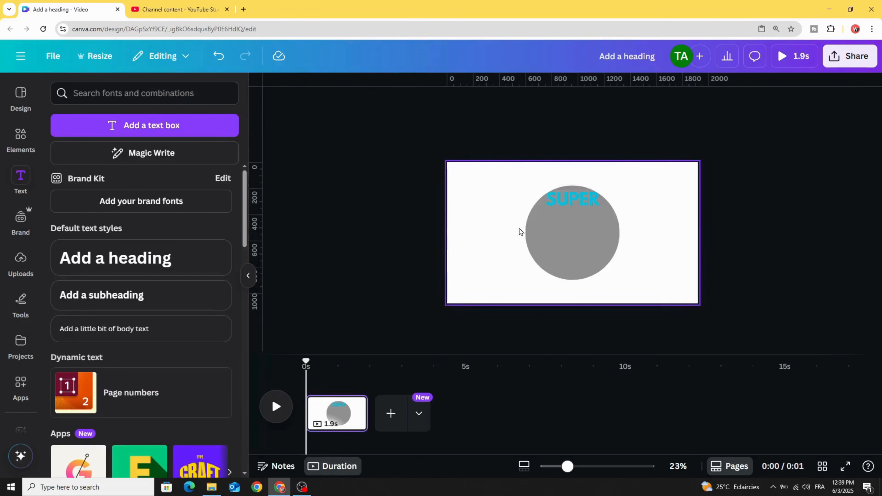
# Apply the Curve shape effect to the SUPER heading and move it onto the circle's upper edge
pyautogui.click(571, 199)
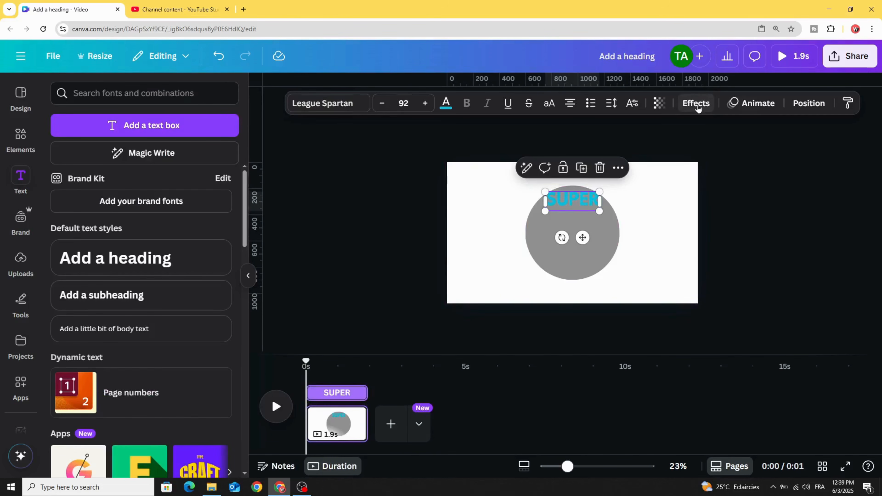
pyautogui.click(696, 104)
pyautogui.scroll(-2, 180, 398)
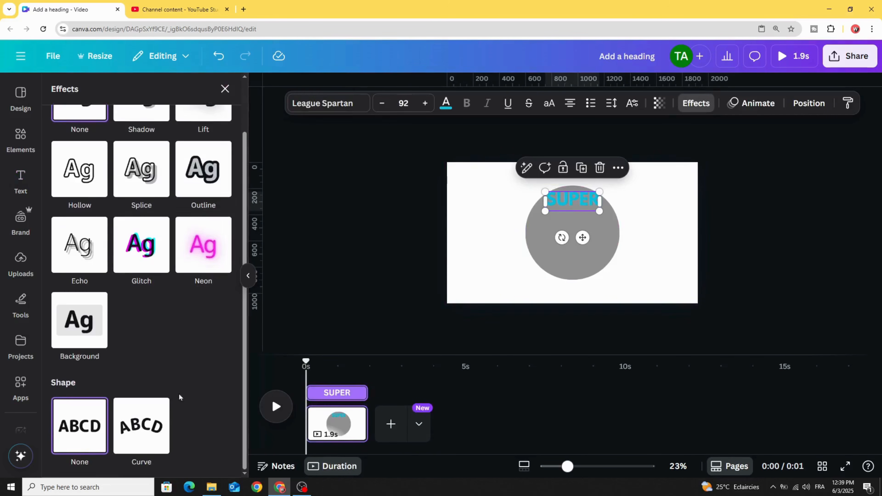
pyautogui.click(136, 430)
pyautogui.moveTo(146, 458); pyautogui.dragTo(139, 452)
pyautogui.moveTo(577, 208); pyautogui.dragTo(573, 187)
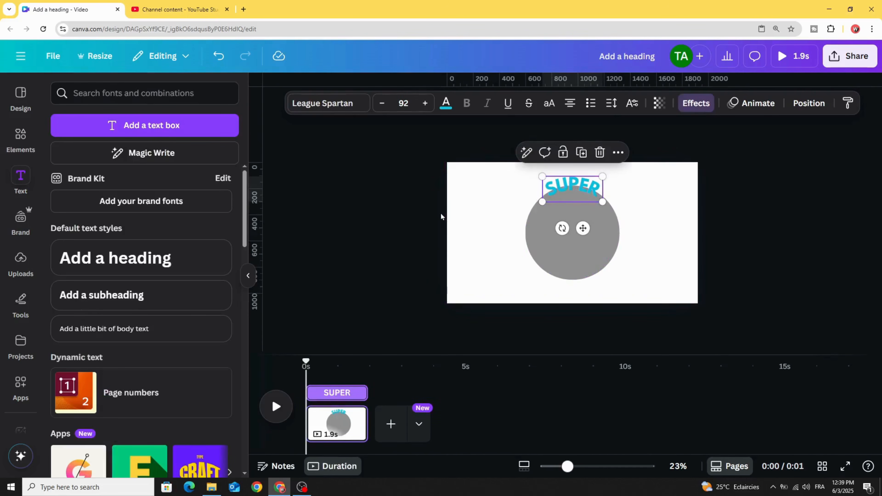
pyautogui.click(464, 207)
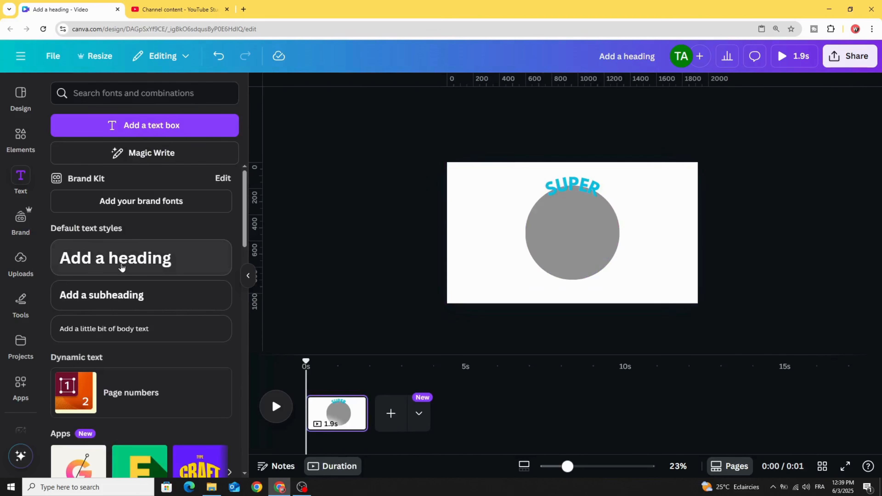
# Add a second heading reading "PIZZA" in the middle of the circle
pyautogui.click(103, 265)
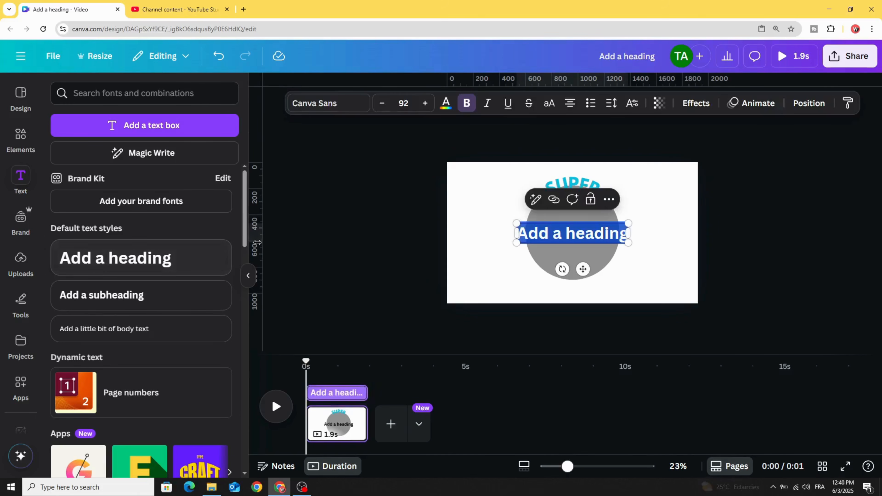
pyautogui.click(325, 244)
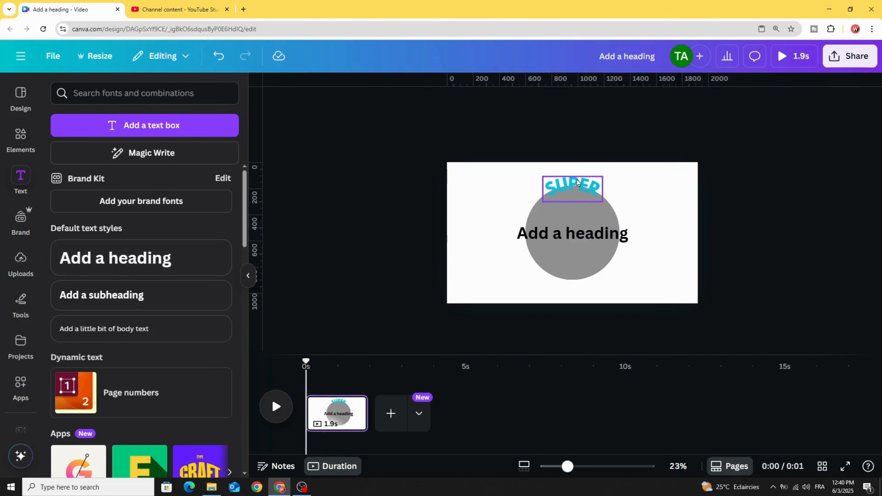
pyautogui.doubleClick(590, 235)
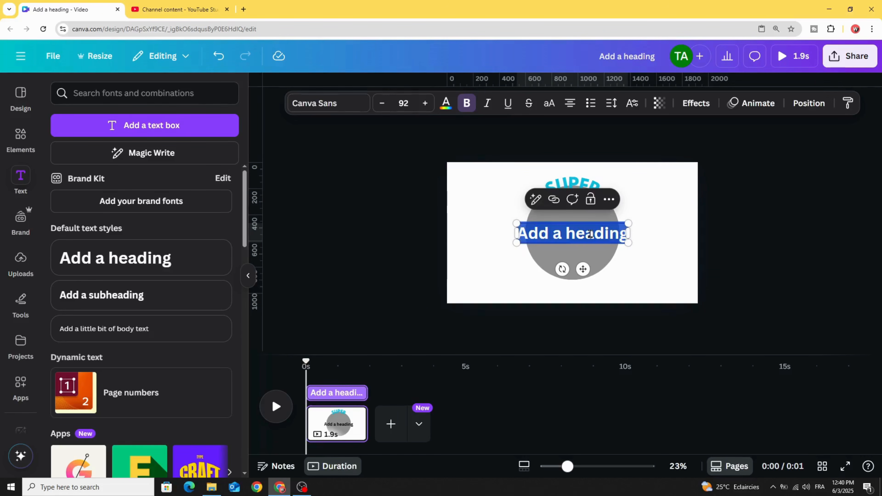
pyautogui.write('P')
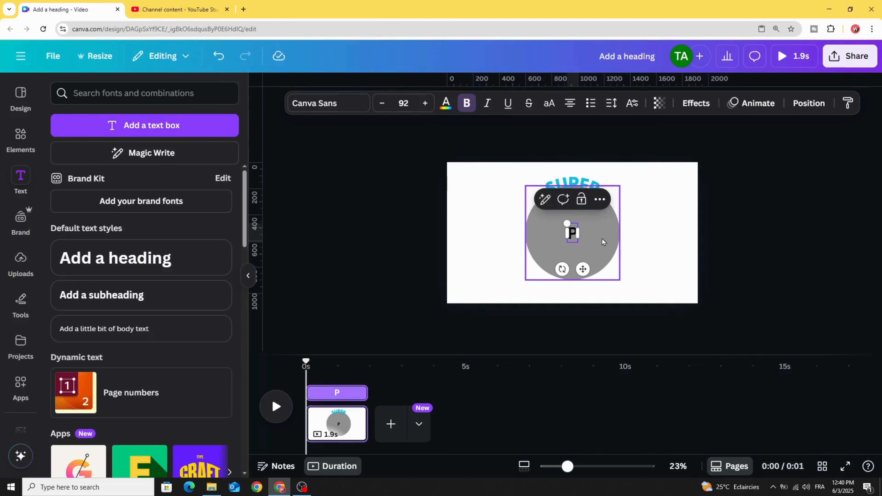
pyautogui.write('IZZ')
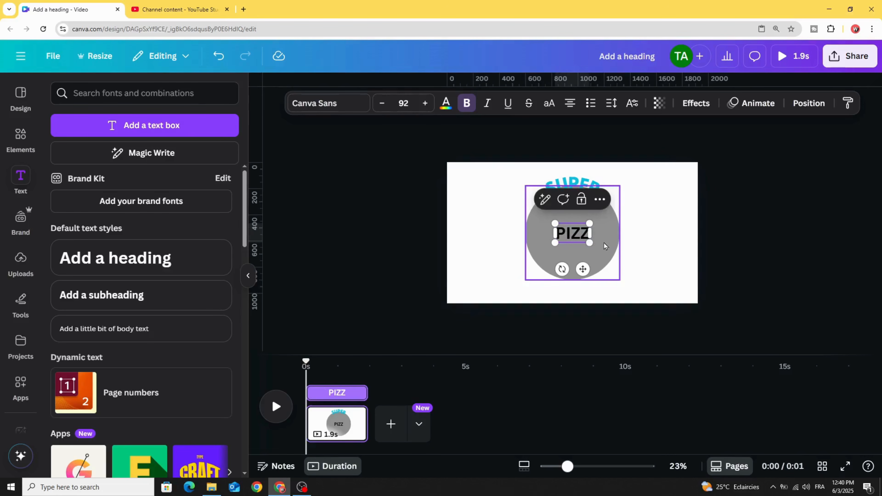
pyautogui.write('A')
pyautogui.click(449, 256)
# Copy the SUPER text style to PIZZA, turn PIZZA upside down and place it on the circle's lower edge
pyautogui.click(575, 192)
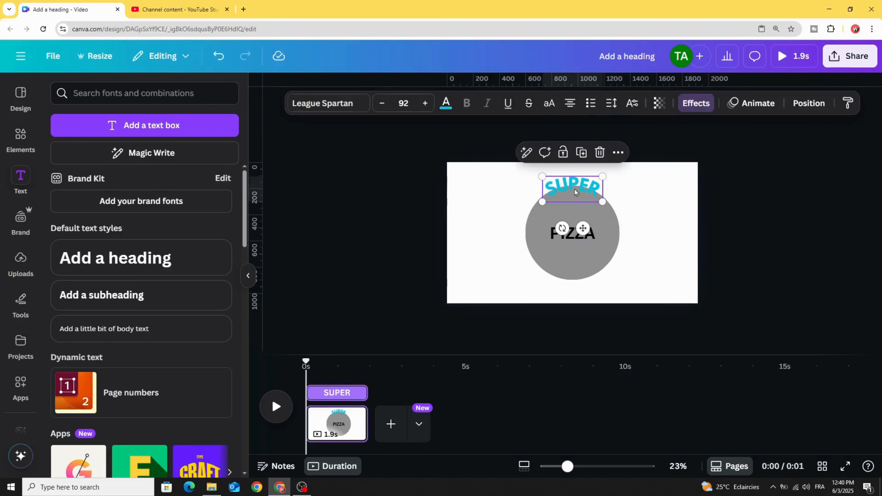
pyautogui.click(854, 103)
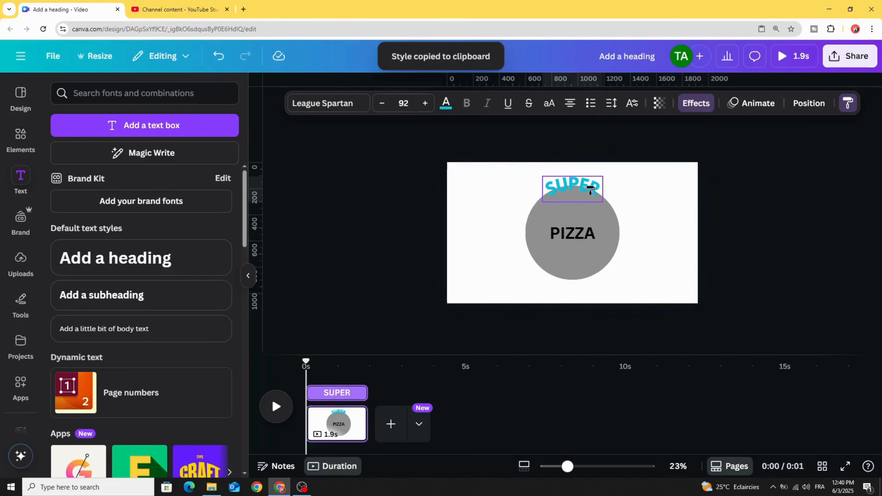
pyautogui.click(574, 240)
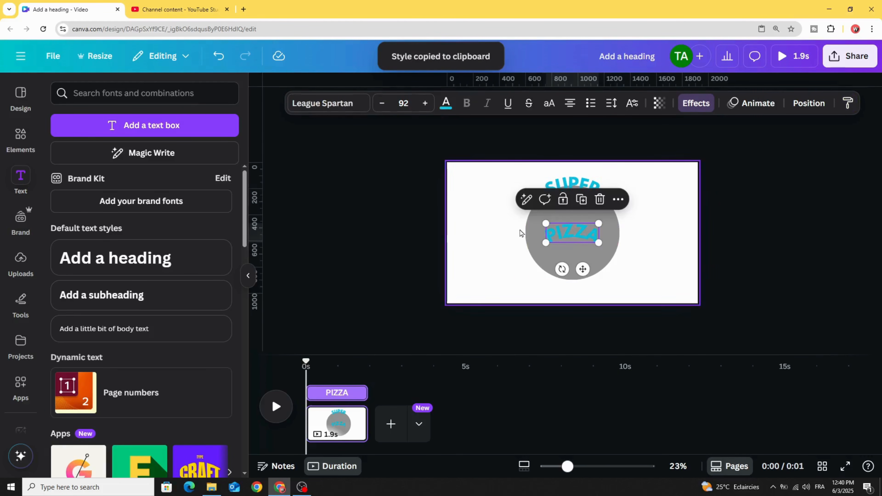
pyautogui.moveTo(562, 269); pyautogui.dragTo(583, 197)
pyautogui.moveTo(577, 235); pyautogui.dragTo(575, 283)
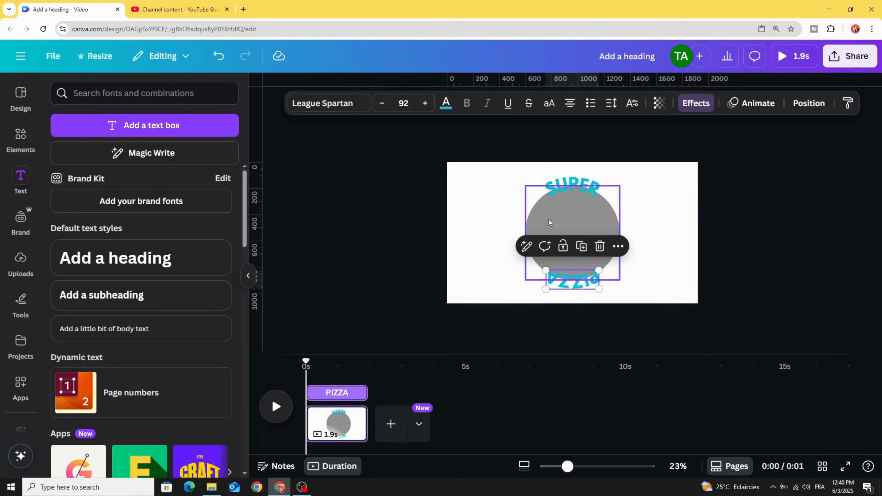
pyautogui.click(472, 254)
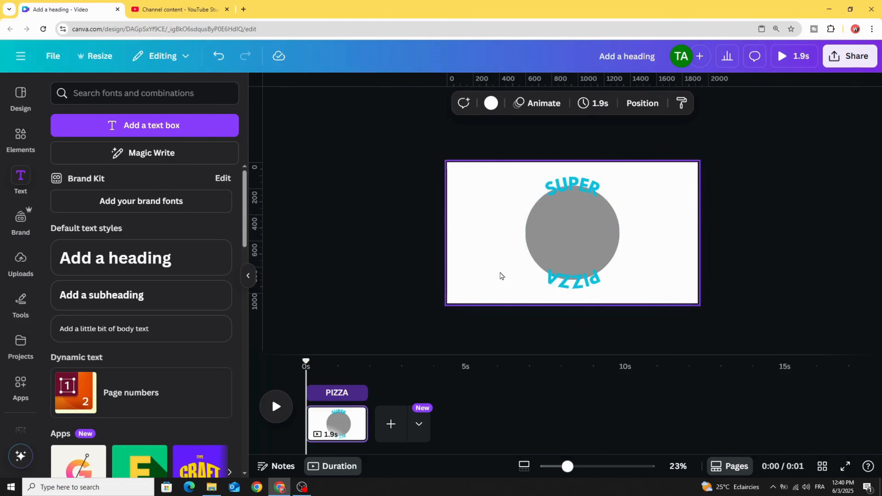
# Make the grey circle between the two words fully transparent
pyautogui.click(569, 229)
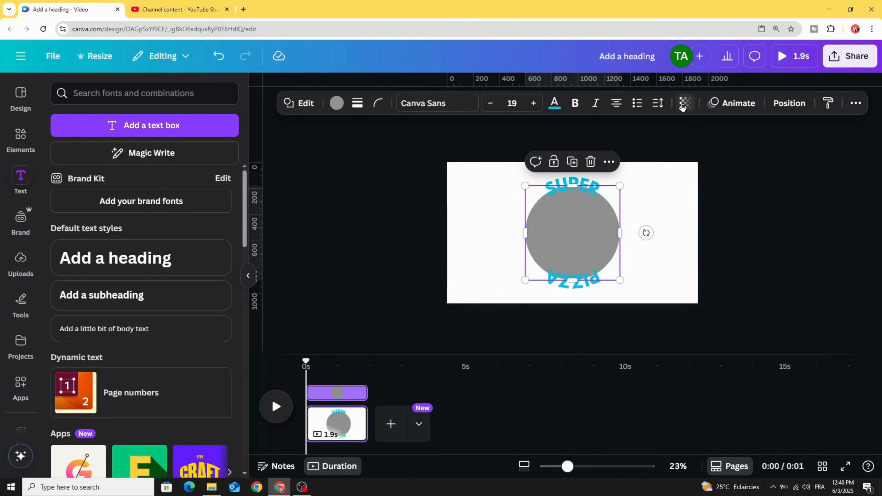
pyautogui.click(682, 106)
pyautogui.moveTo(711, 150); pyautogui.dragTo(605, 160)
pyautogui.click(481, 205)
# Group the circle with both words, then enlarge and reposition the group so only SUPER shows on the page
pyautogui.moveTo(475, 160); pyautogui.dragTo(679, 311)
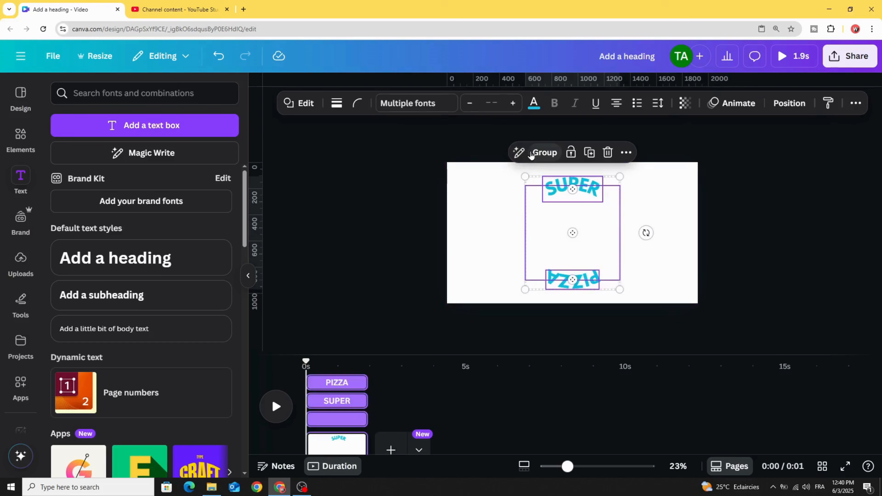
pyautogui.click(543, 153)
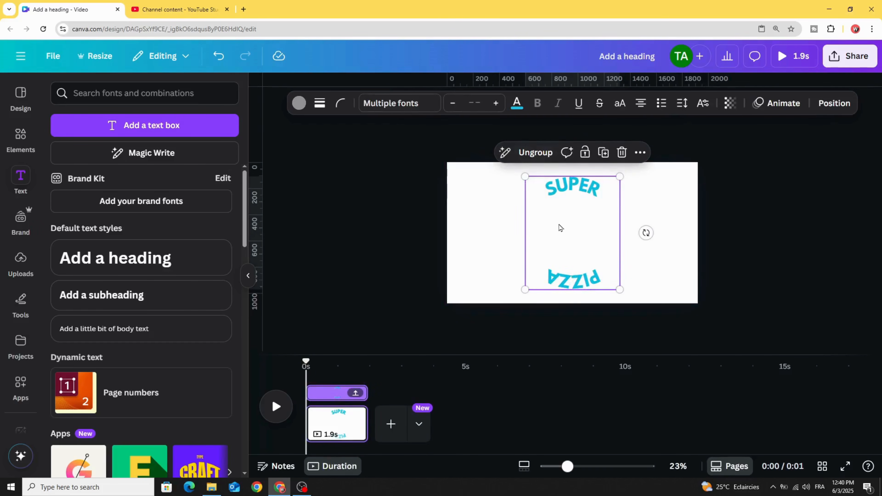
pyautogui.moveTo(561, 227); pyautogui.dragTo(562, 268)
pyautogui.moveTo(524, 219); pyautogui.dragTo(400, 104)
pyautogui.moveTo(529, 223); pyautogui.dragTo(569, 288)
pyautogui.scroll(-5, 573, 287)
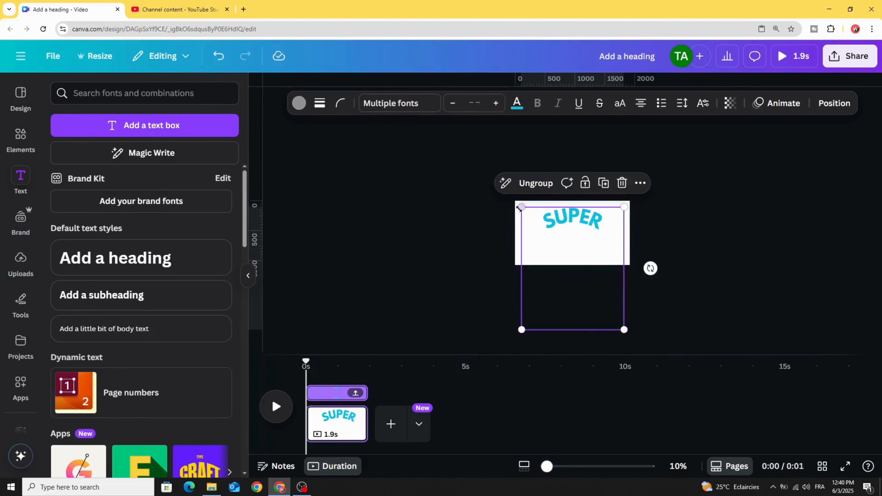
pyautogui.moveTo(521, 207); pyautogui.dragTo(536, 224)
pyautogui.moveTo(567, 249)
pyautogui.mouseDown()
pyautogui.moveTo(556, 225)
pyautogui.moveTo(557, 235)
pyautogui.mouseUp()
# Duplicate the page and rotate the group on the copy about half a turn so PIZZA takes SUPER's place
pyautogui.click(352, 412)
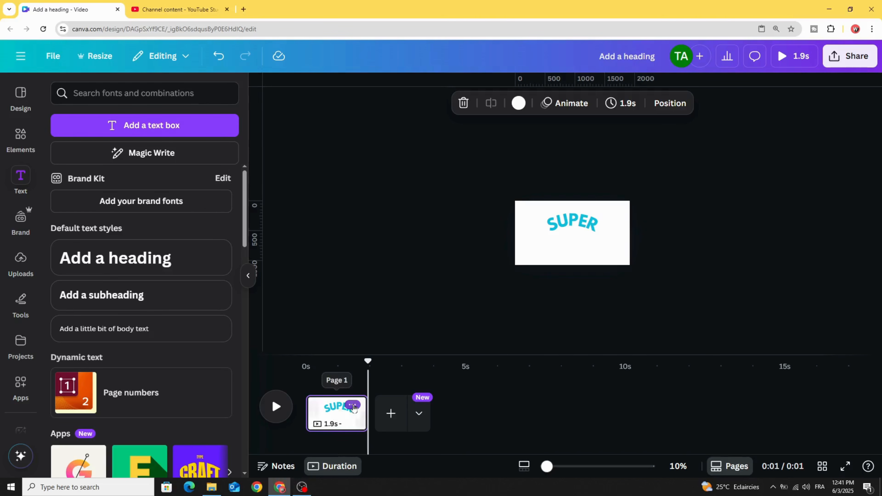
pyautogui.click(353, 407)
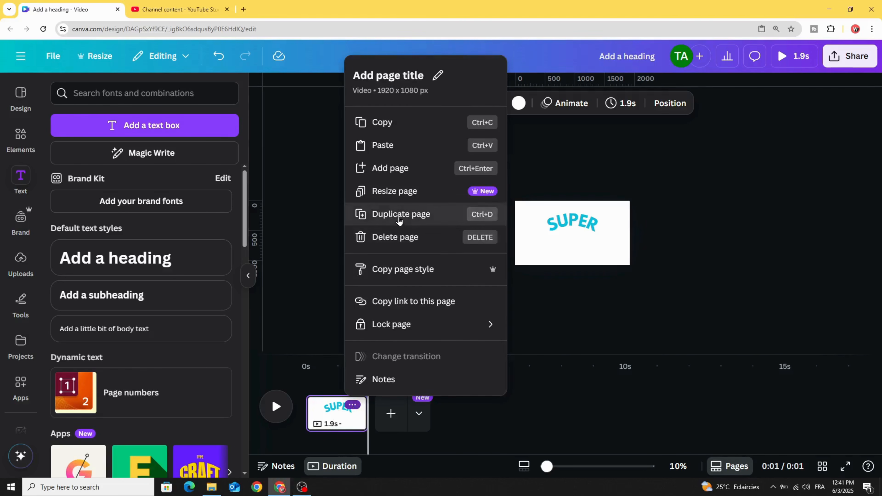
pyautogui.click(399, 219)
pyautogui.click(568, 245)
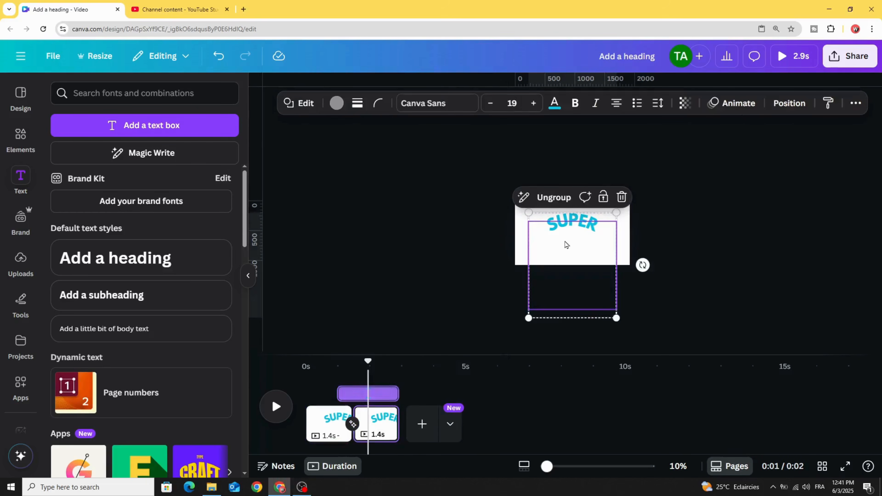
pyautogui.moveTo(643, 265); pyautogui.dragTo(472, 265)
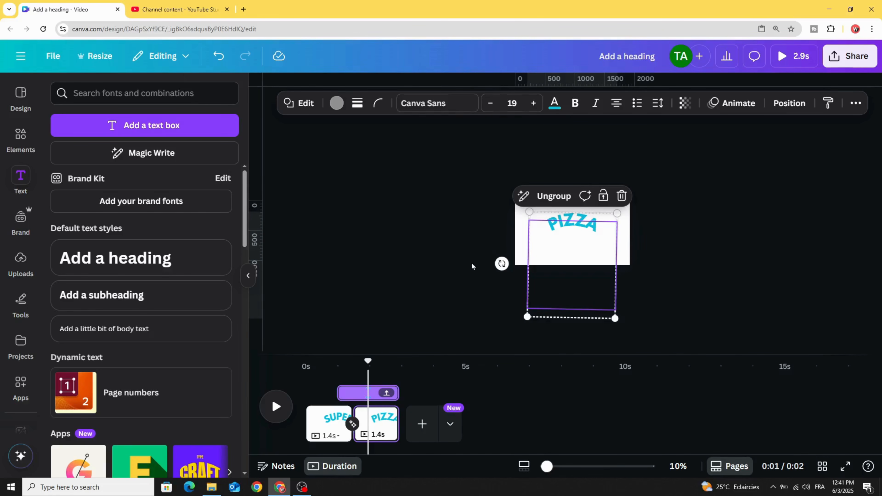
# Play the rotation from the SUPER page through to the PIZZA page
pyautogui.moveTo(375, 367); pyautogui.dragTo(333, 363)
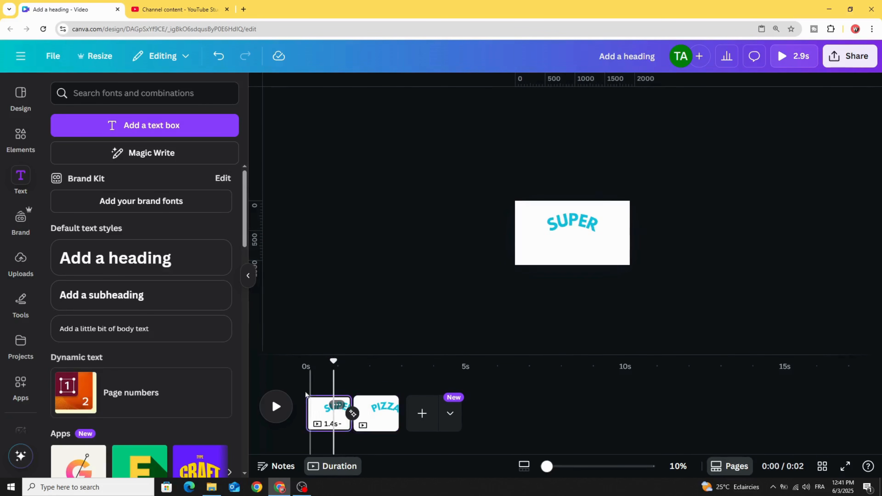
pyautogui.click(276, 407)
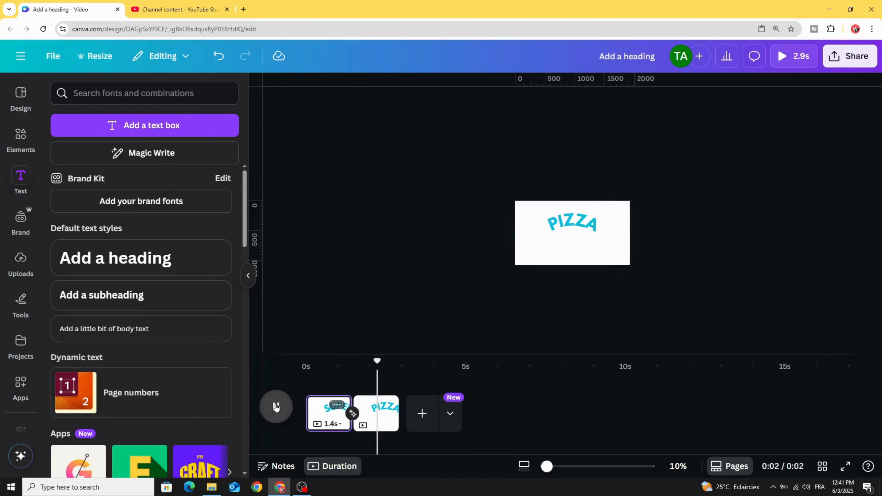
pyautogui.click(276, 407)
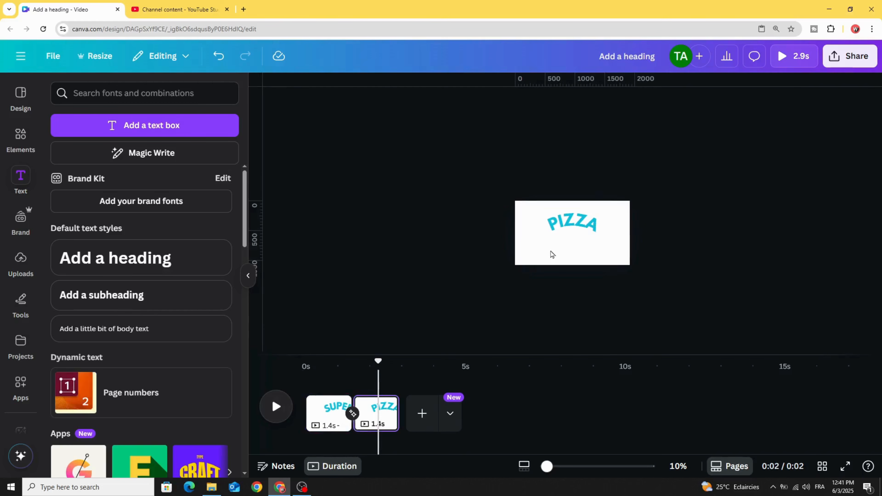
# Straighten the PIZZA page's group to an exact half turn and replay from the SUPER page
pyautogui.click(539, 264)
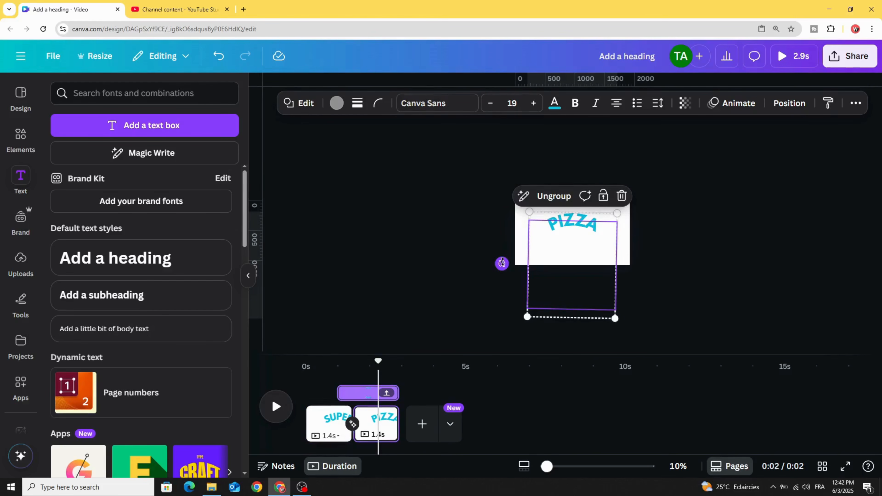
pyautogui.moveTo(502, 263); pyautogui.dragTo(498, 263)
pyautogui.moveTo(377, 364); pyautogui.dragTo(336, 367)
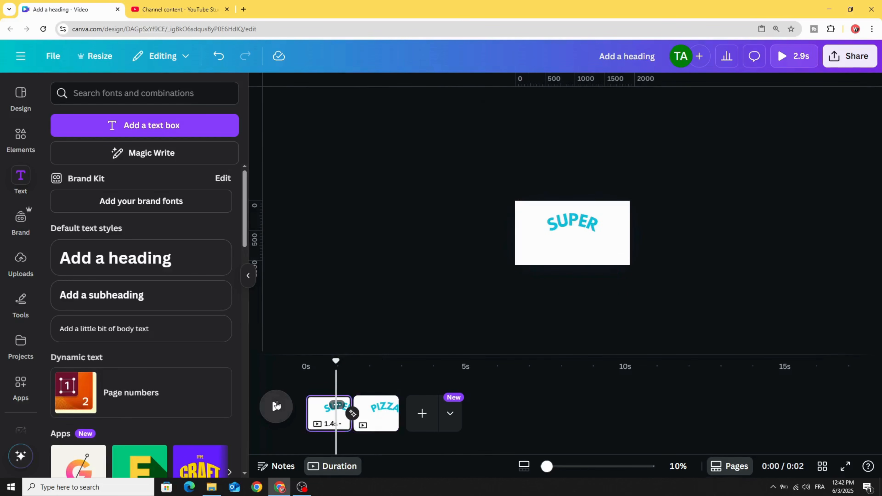
pyautogui.click(276, 405)
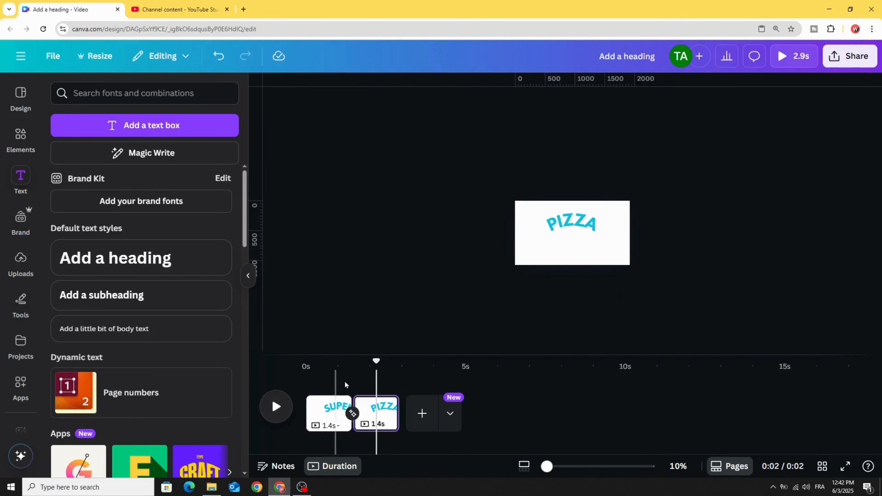
# Tilt the PIZZA page's group slightly off the exact half turn and replay the rotation from the SUPER page
pyautogui.click(575, 246)
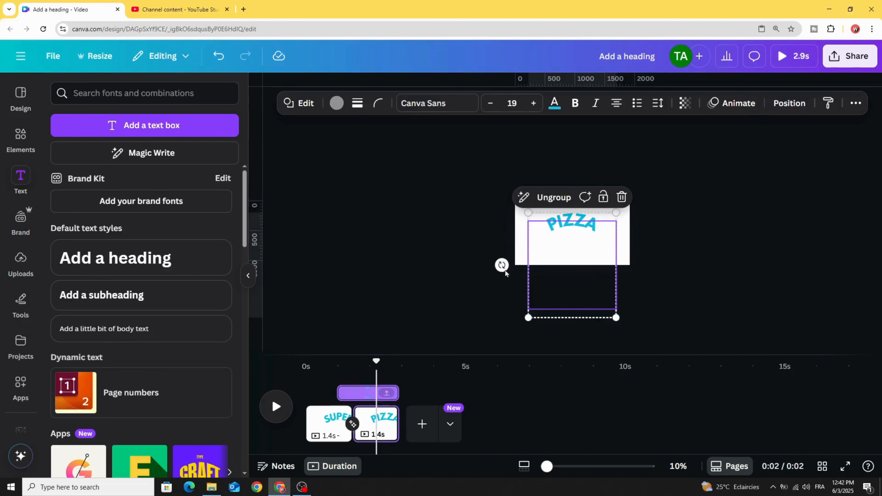
pyautogui.moveTo(503, 266); pyautogui.dragTo(502, 263)
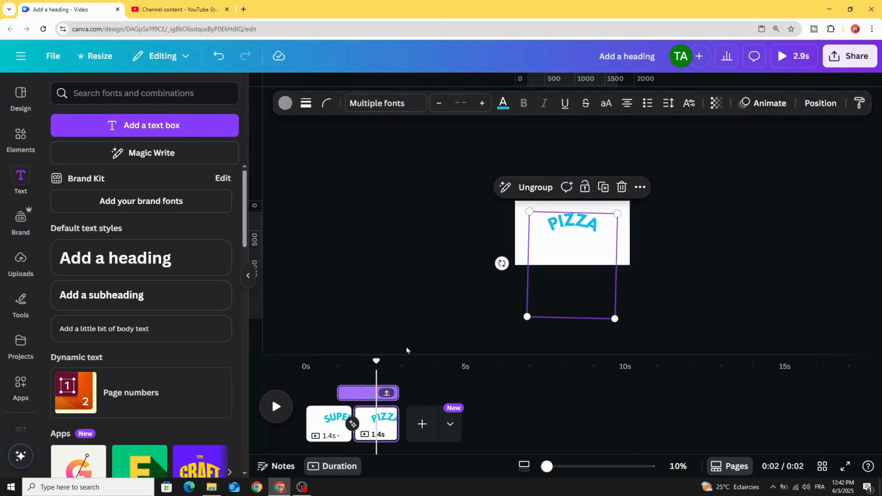
pyautogui.click(333, 363)
pyautogui.click(276, 407)
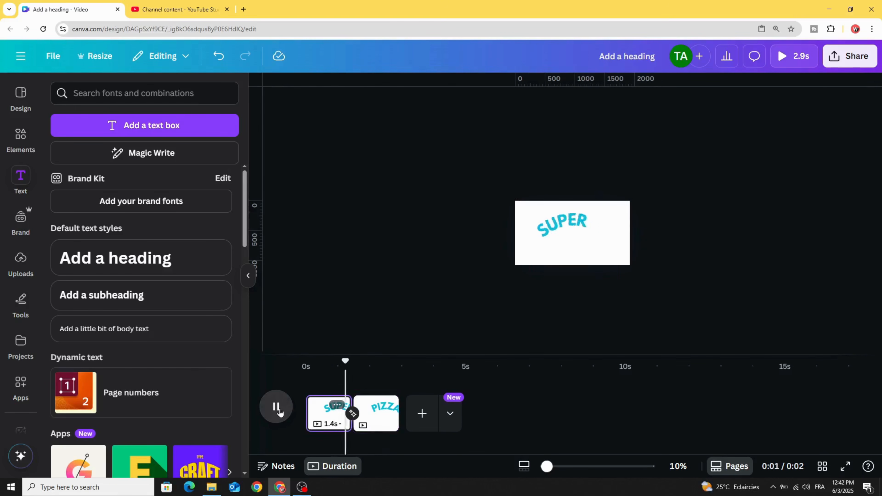